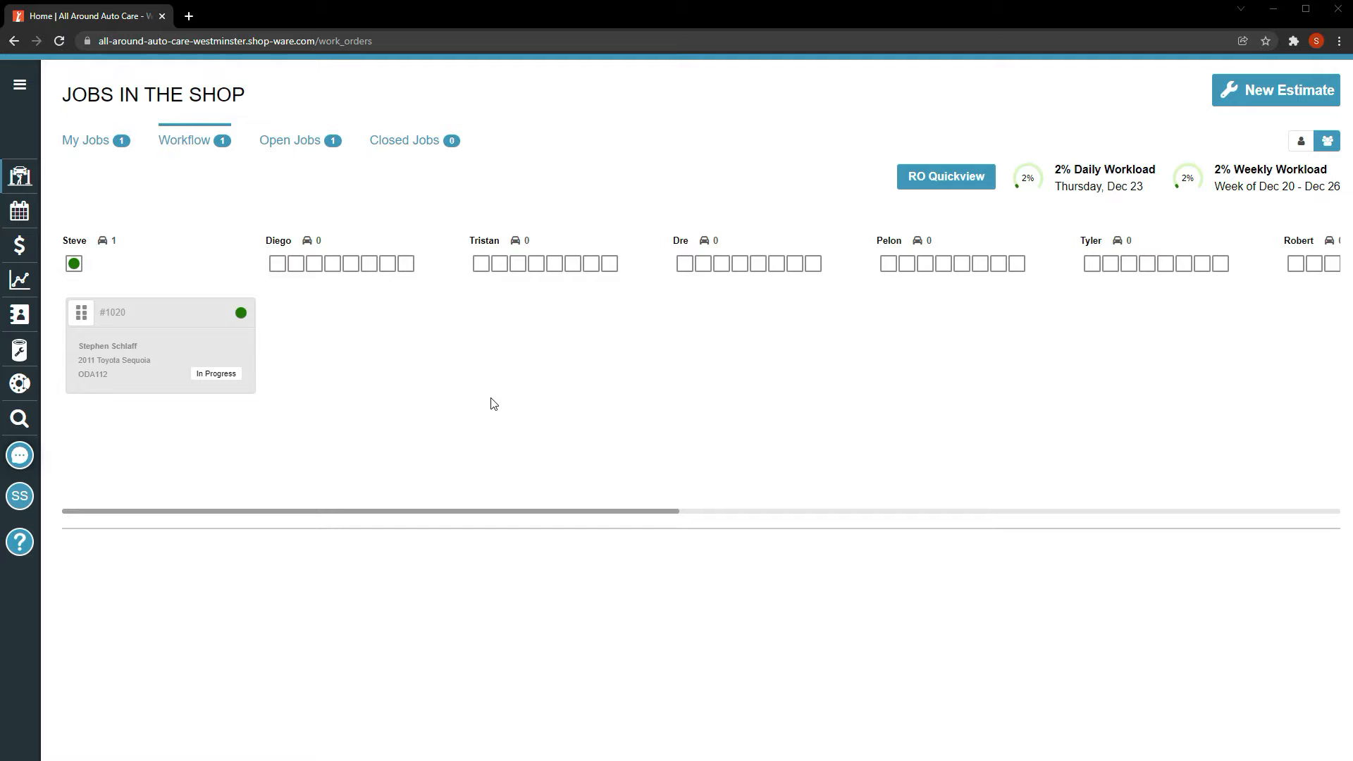
# - Open the invoice reports and preview a printout containing only the Payments summary, without printing it
pyautogui.click(18, 246)
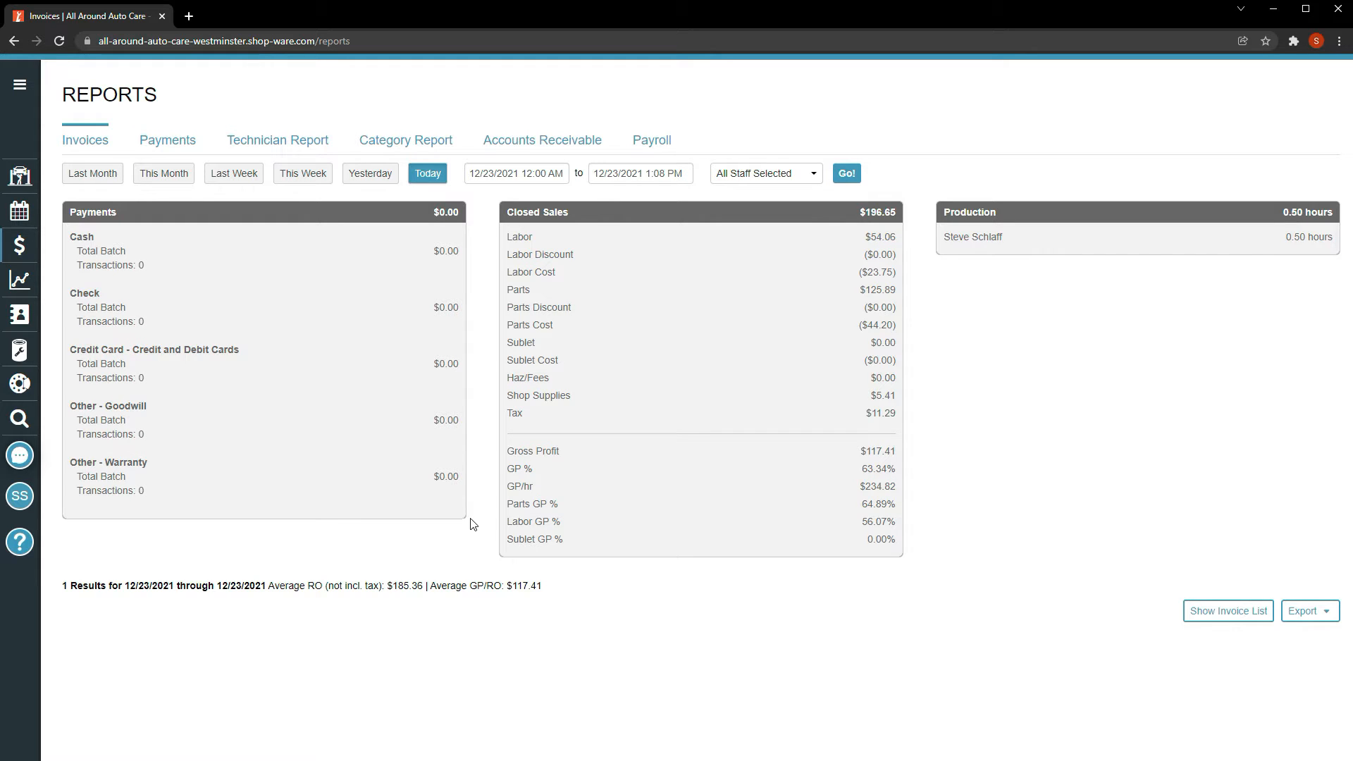
pyautogui.moveTo(68, 210); pyautogui.dragTo(456, 523)
pyautogui.rightClick(117, 357)
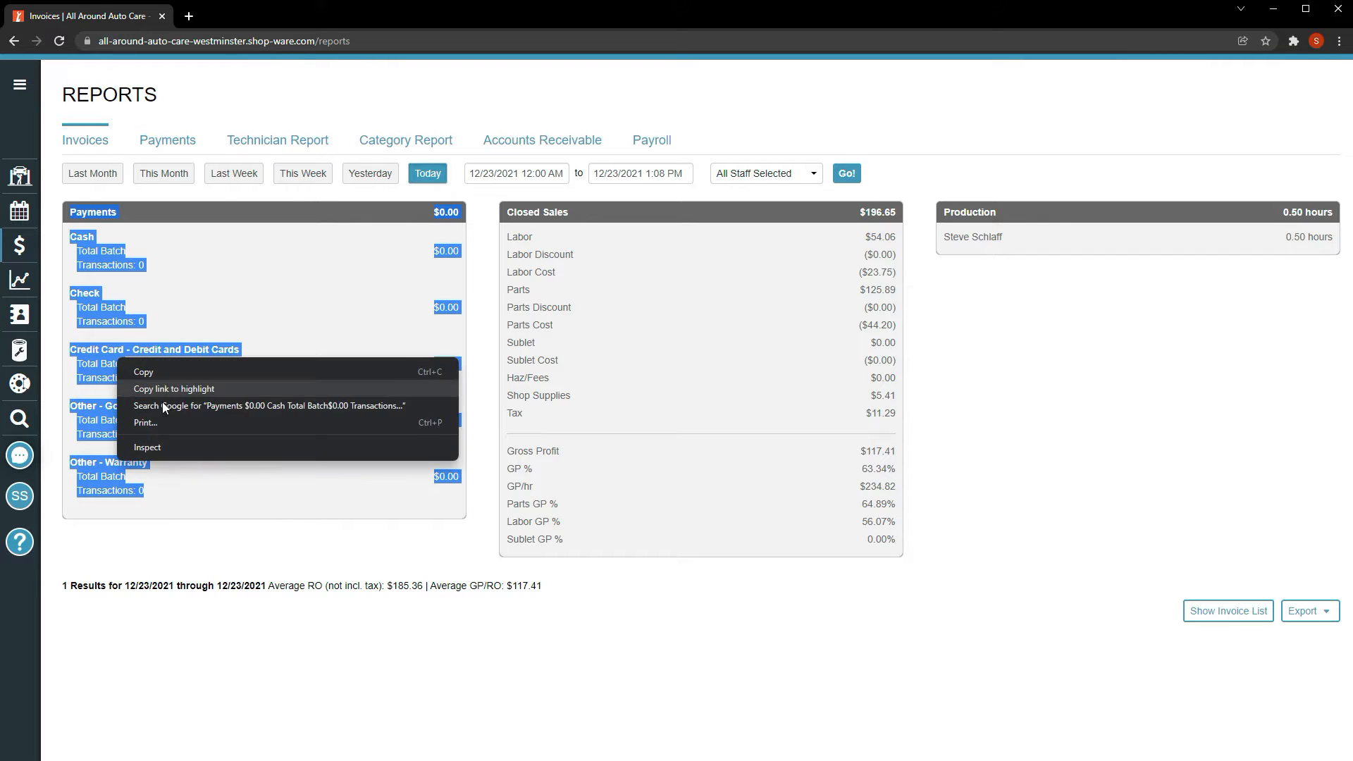
pyautogui.click(176, 422)
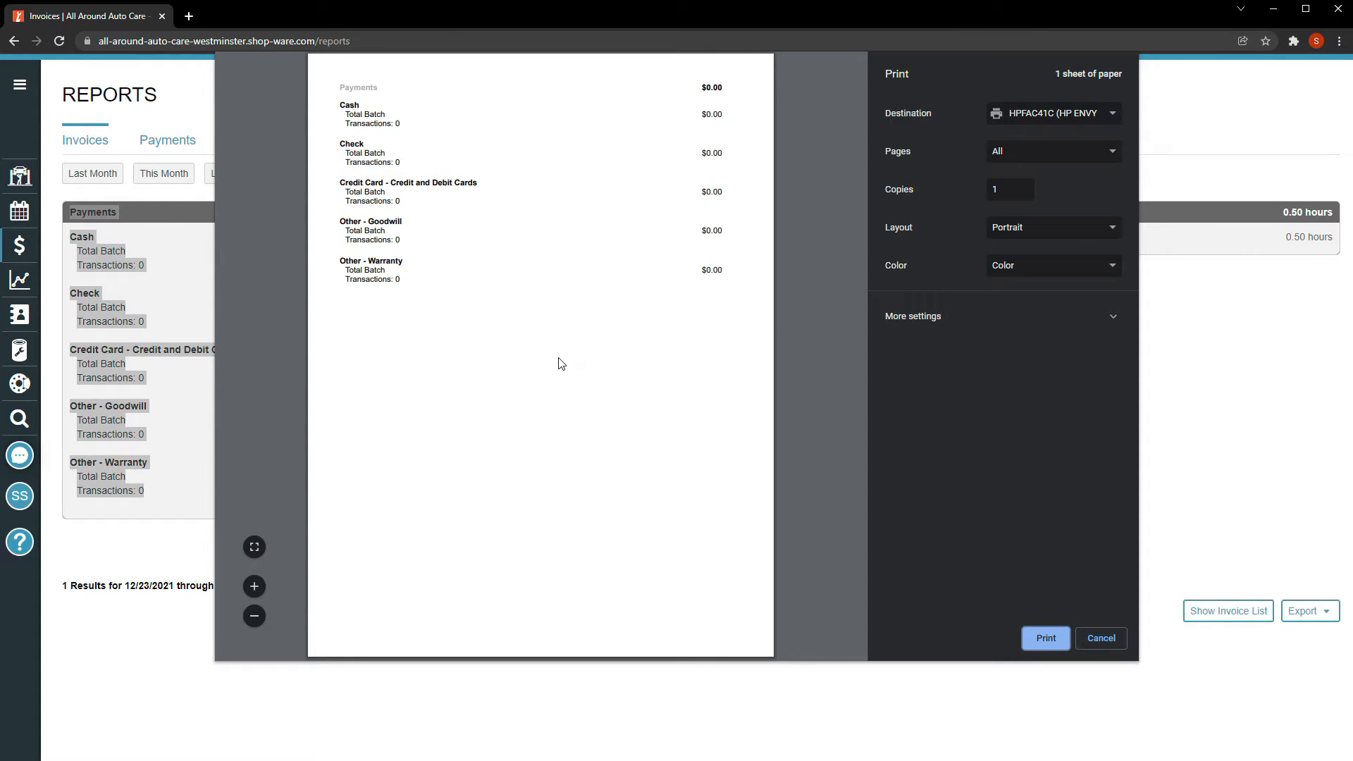
pyautogui.click(1126, 652)
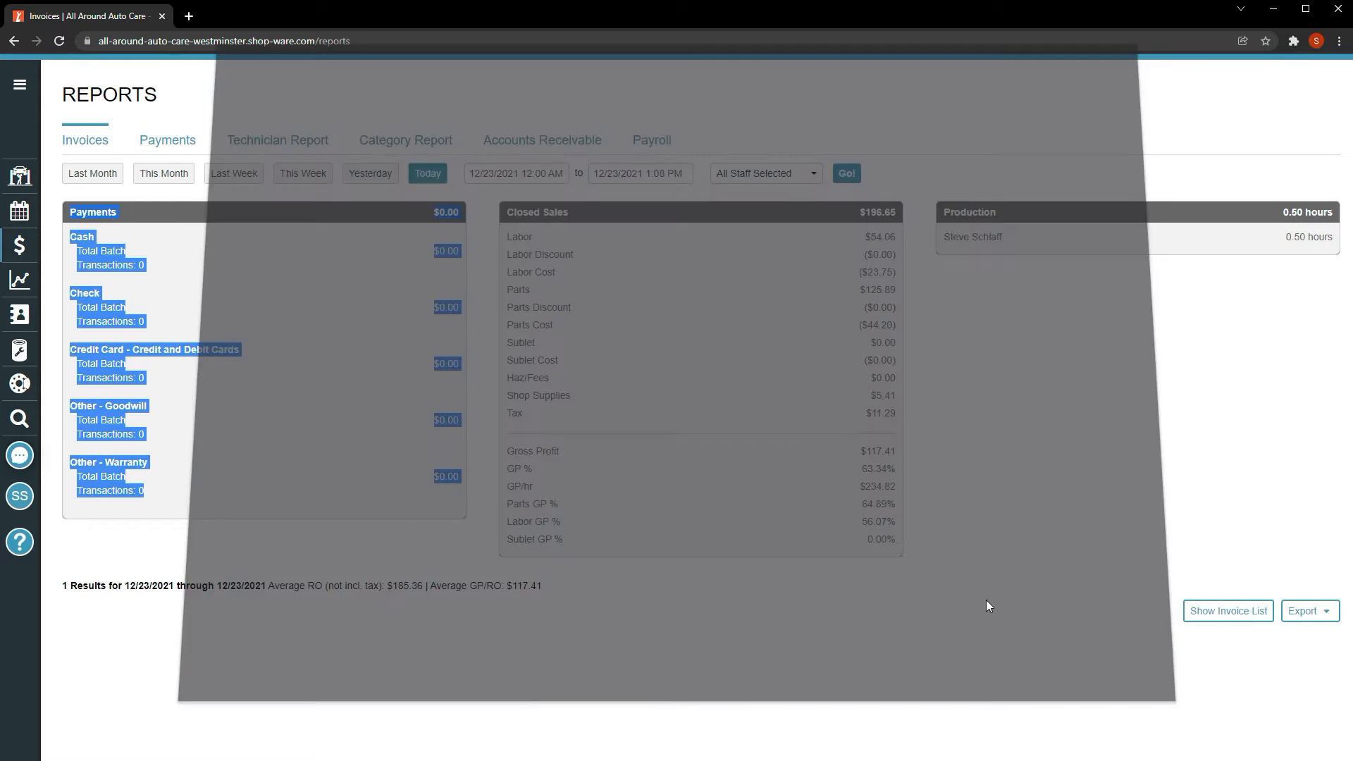
pyautogui.click(296, 500)
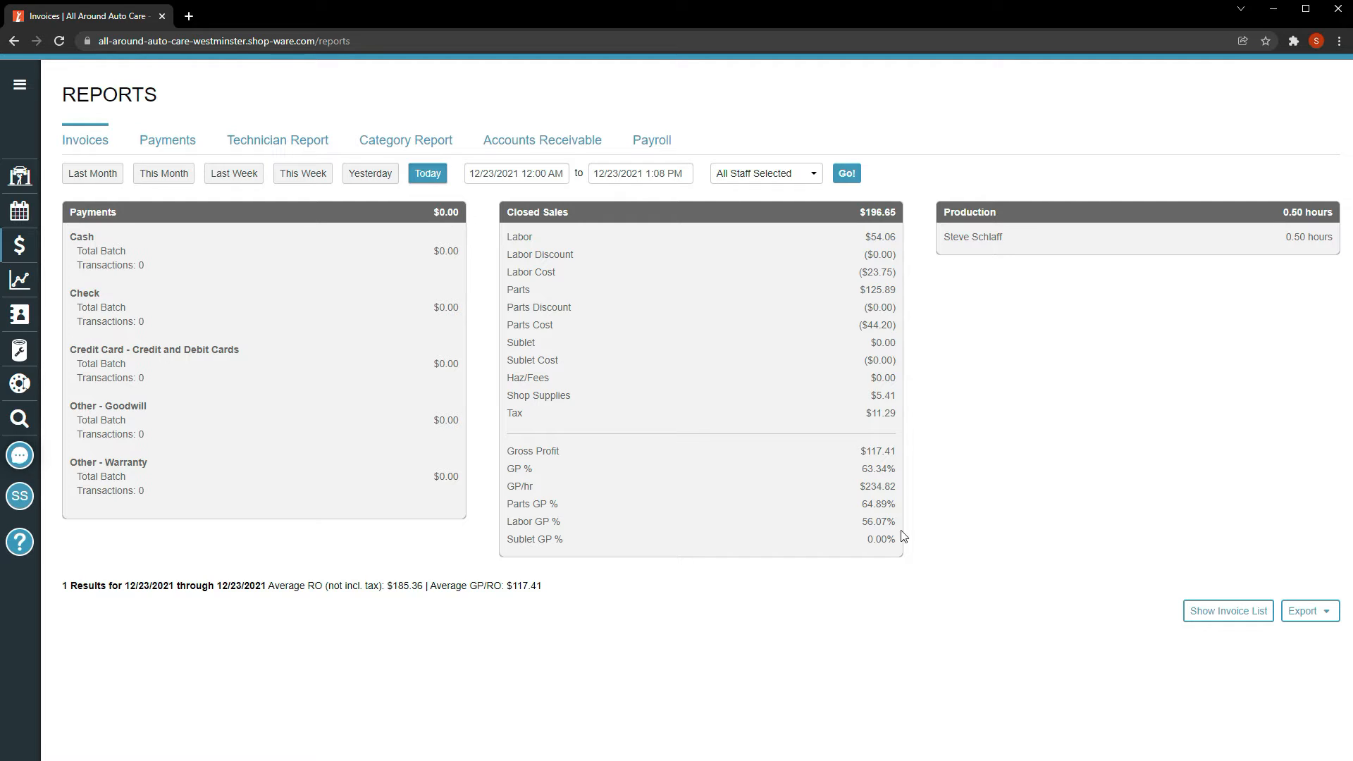
# - Export today's Customer Payments report as a CSV file and save it in the Enterprise folder
pyautogui.click(1288, 612)
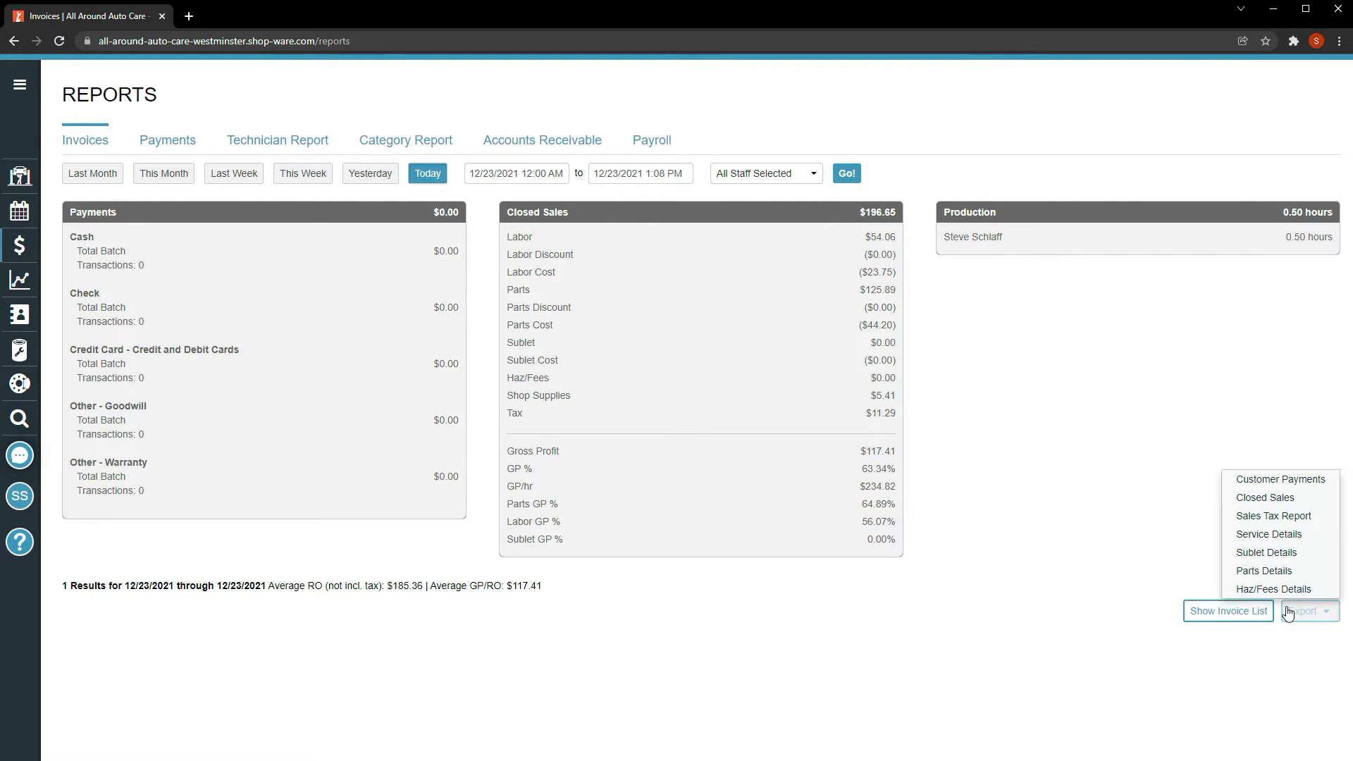
pyautogui.click(1280, 481)
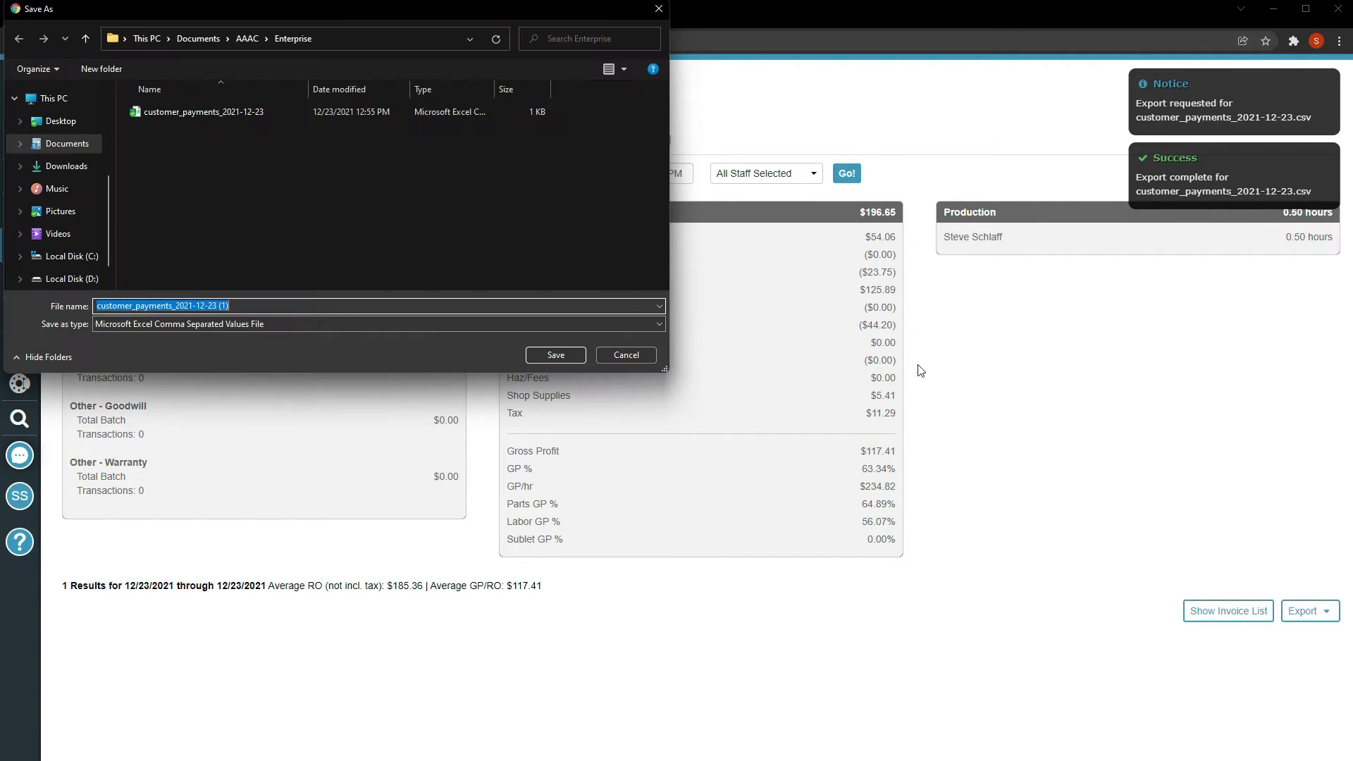
pyautogui.click(555, 356)
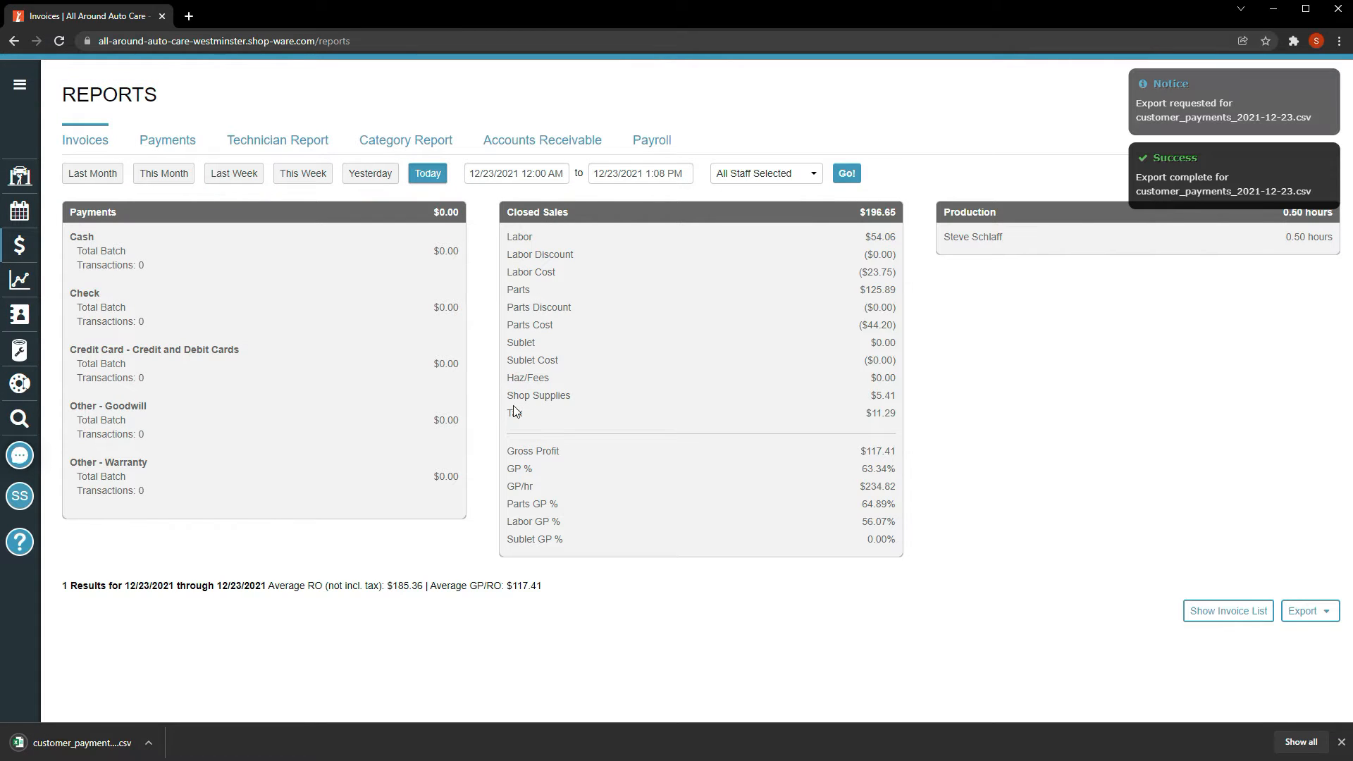
# - Open the exported customer payments CSV in Excel to examine its columns, and close it without saving changes
pyautogui.click(129, 742)
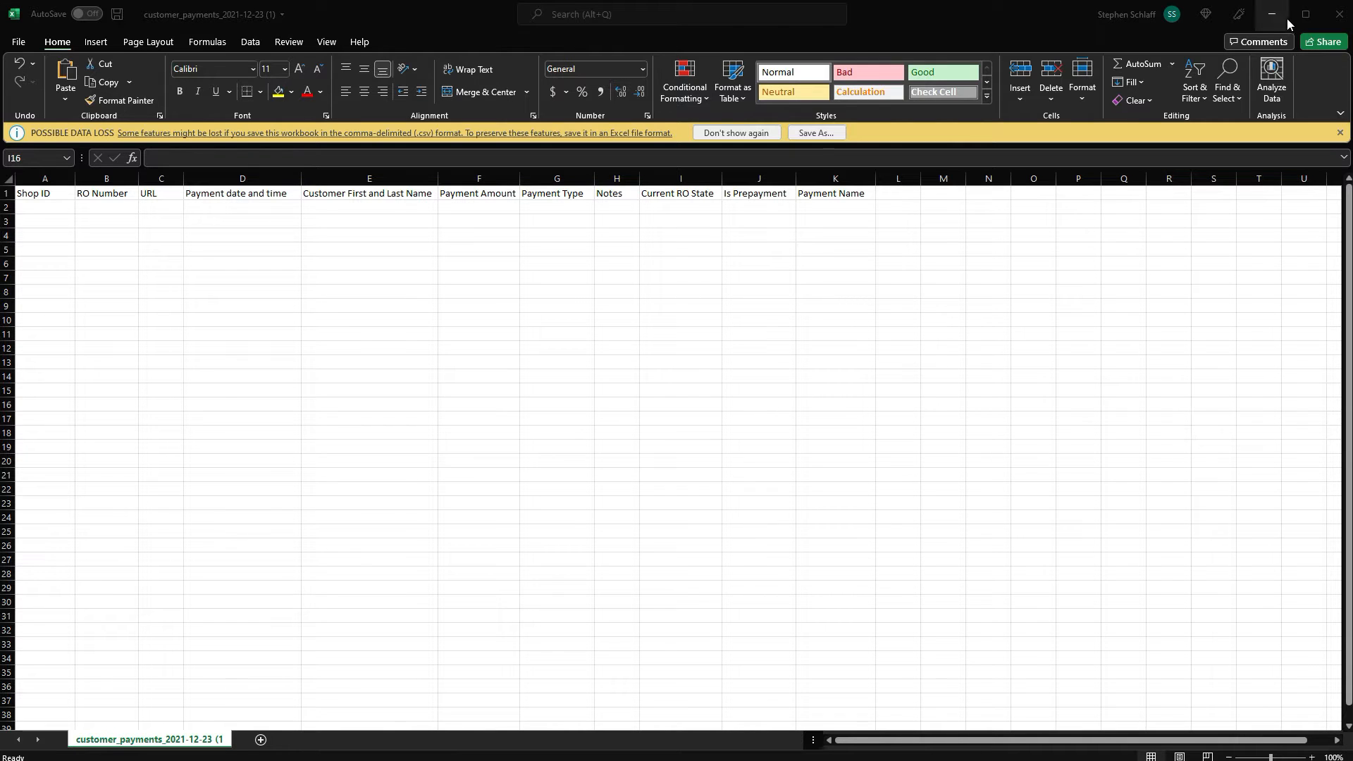
pyautogui.click(1342, 17)
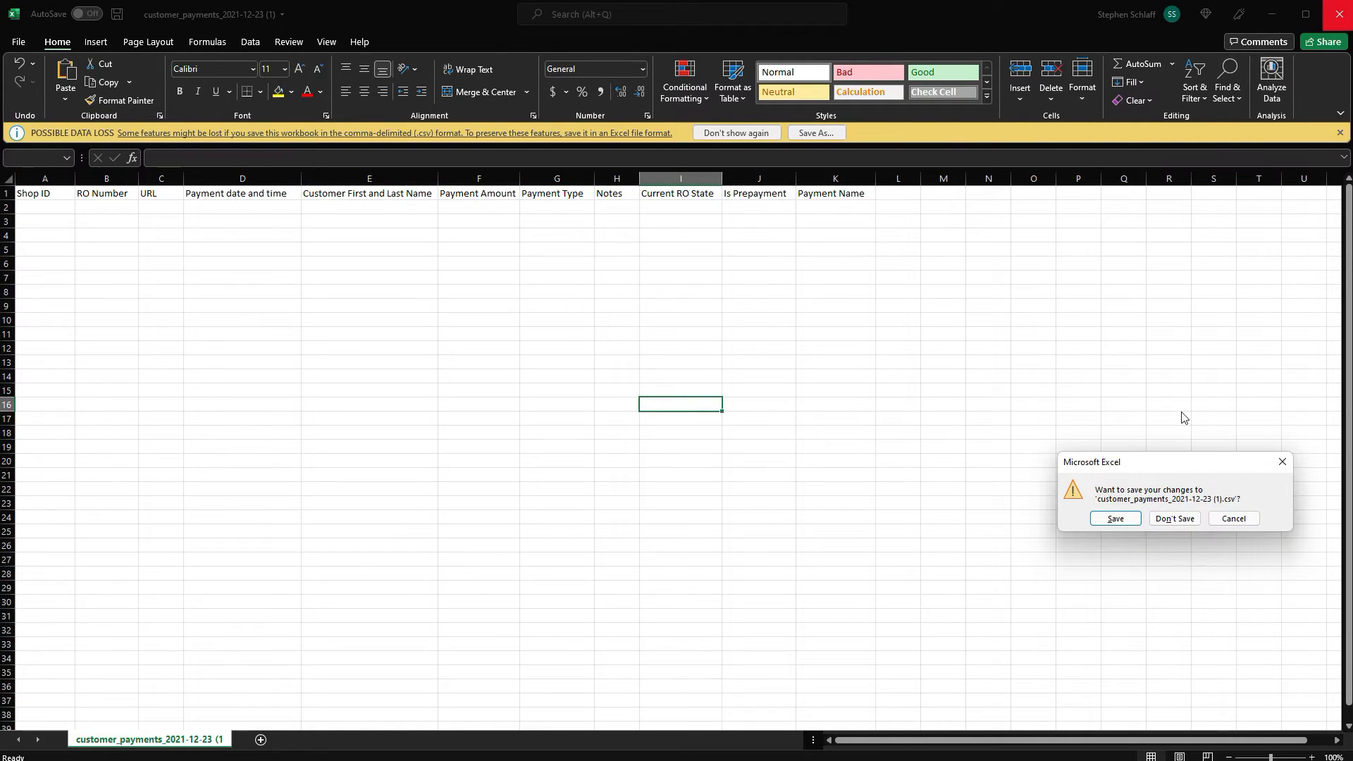
pyautogui.click(1169, 520)
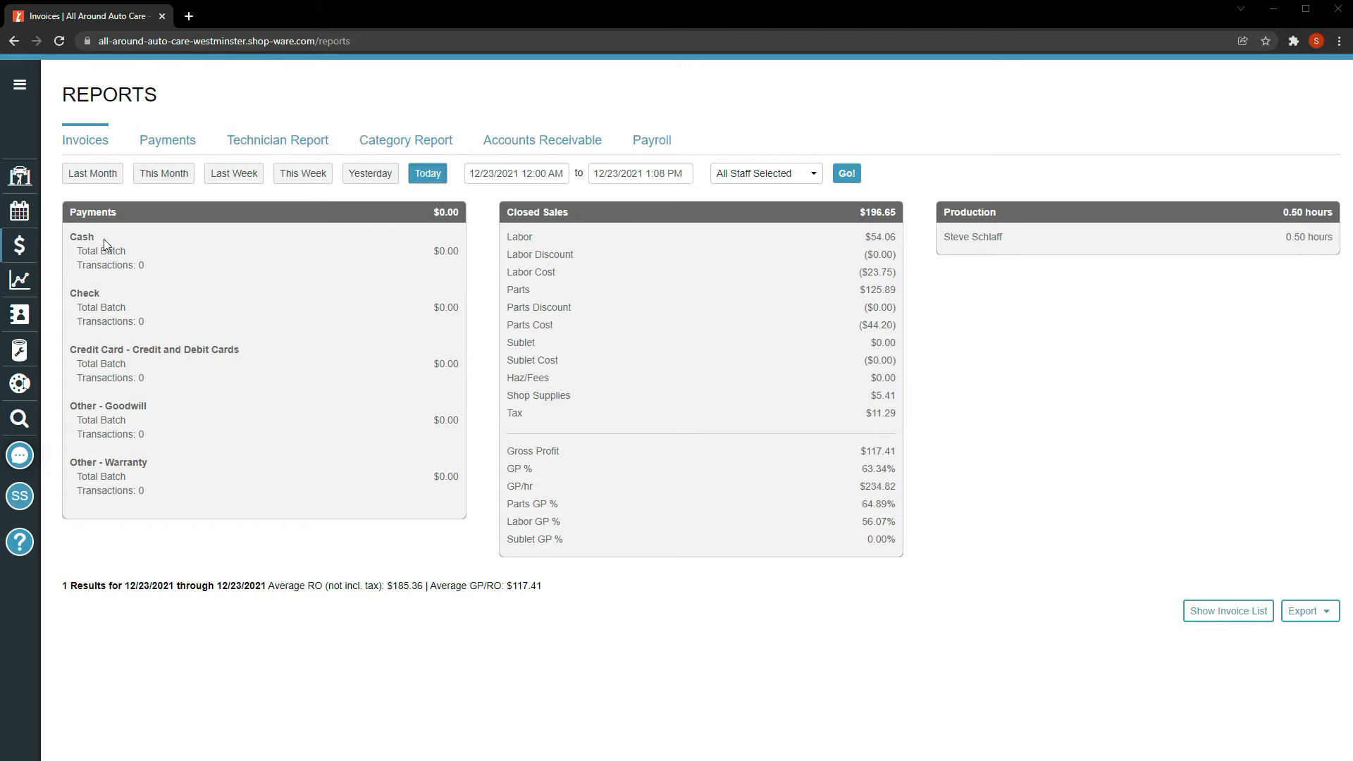
# - Open the in-progress 2011 Toyota Sequoia work order and post a $295.46 credit card payment dated 12/23/2021
pyautogui.click(8, 171)
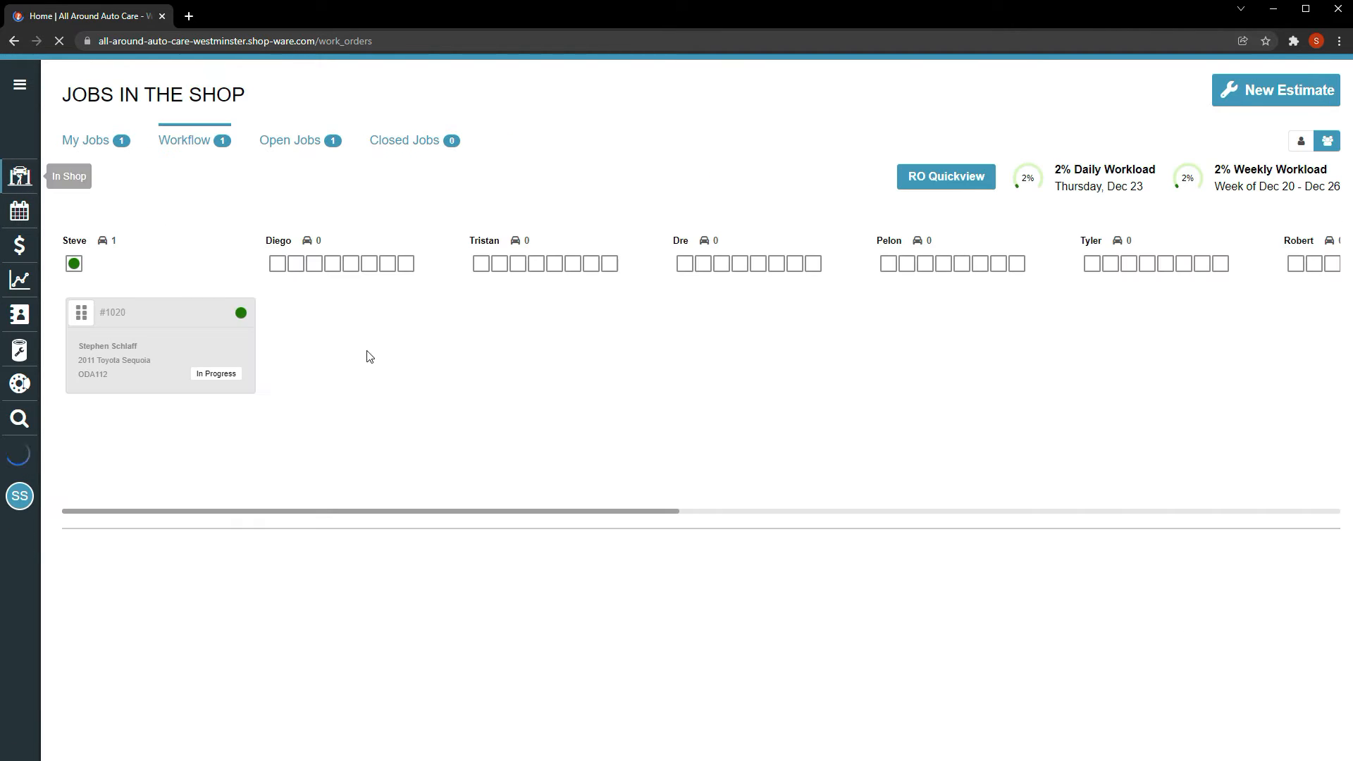
pyautogui.click(152, 344)
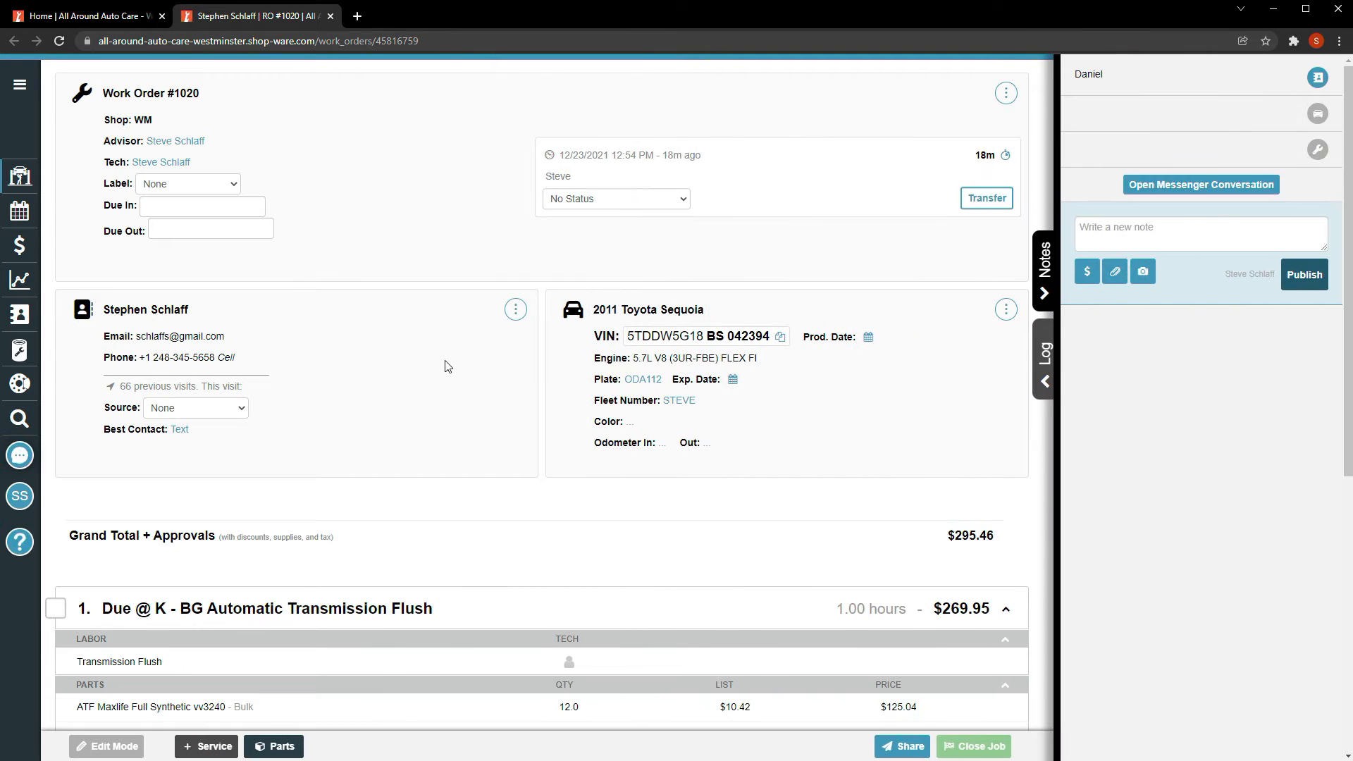
pyautogui.scroll(-7, 445, 365)
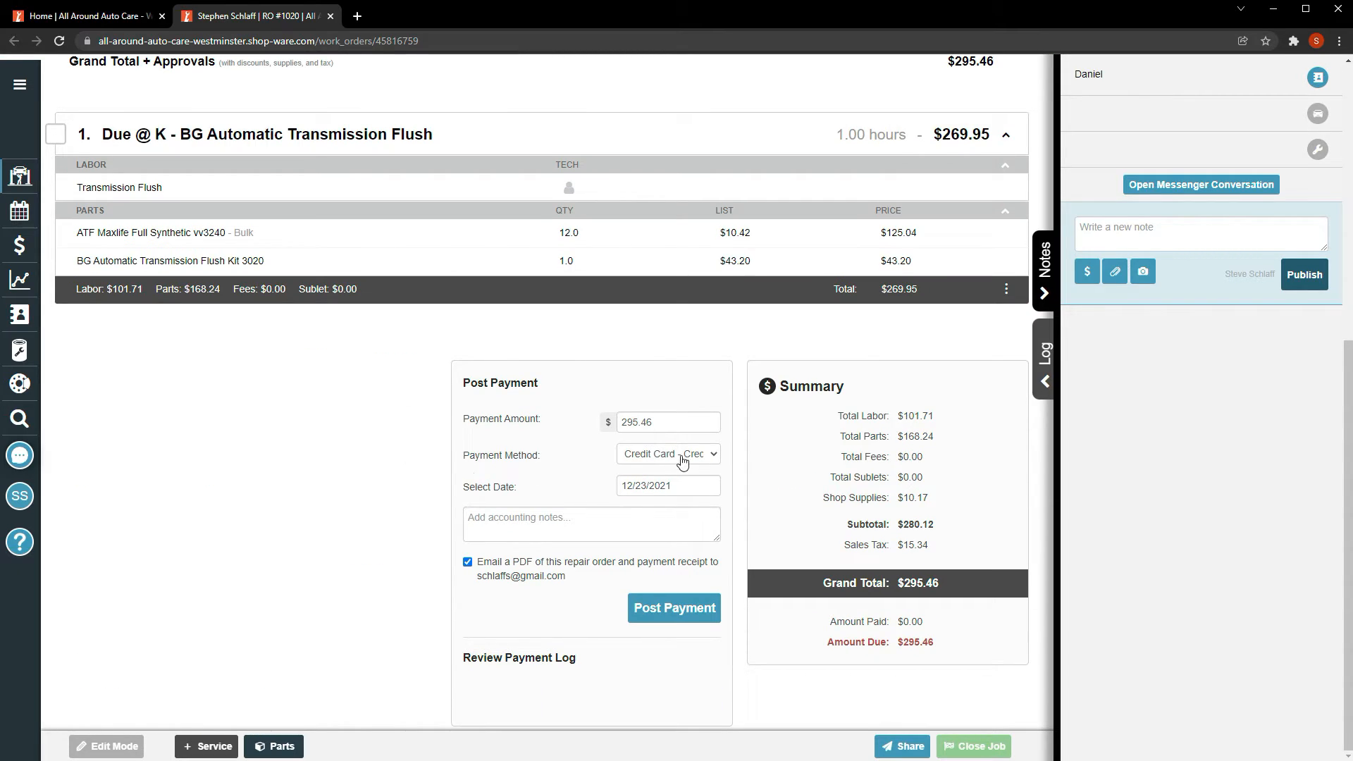
pyautogui.click(552, 520)
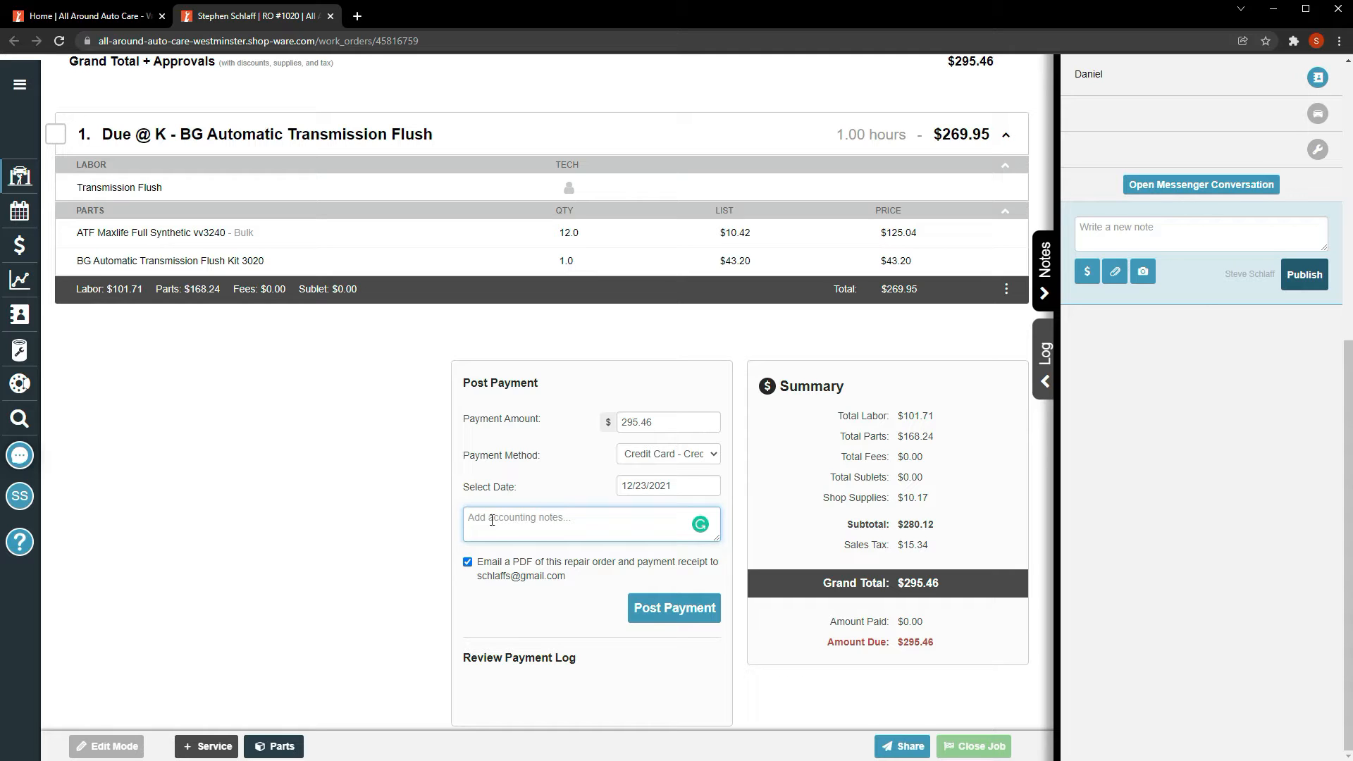
pyautogui.click(641, 608)
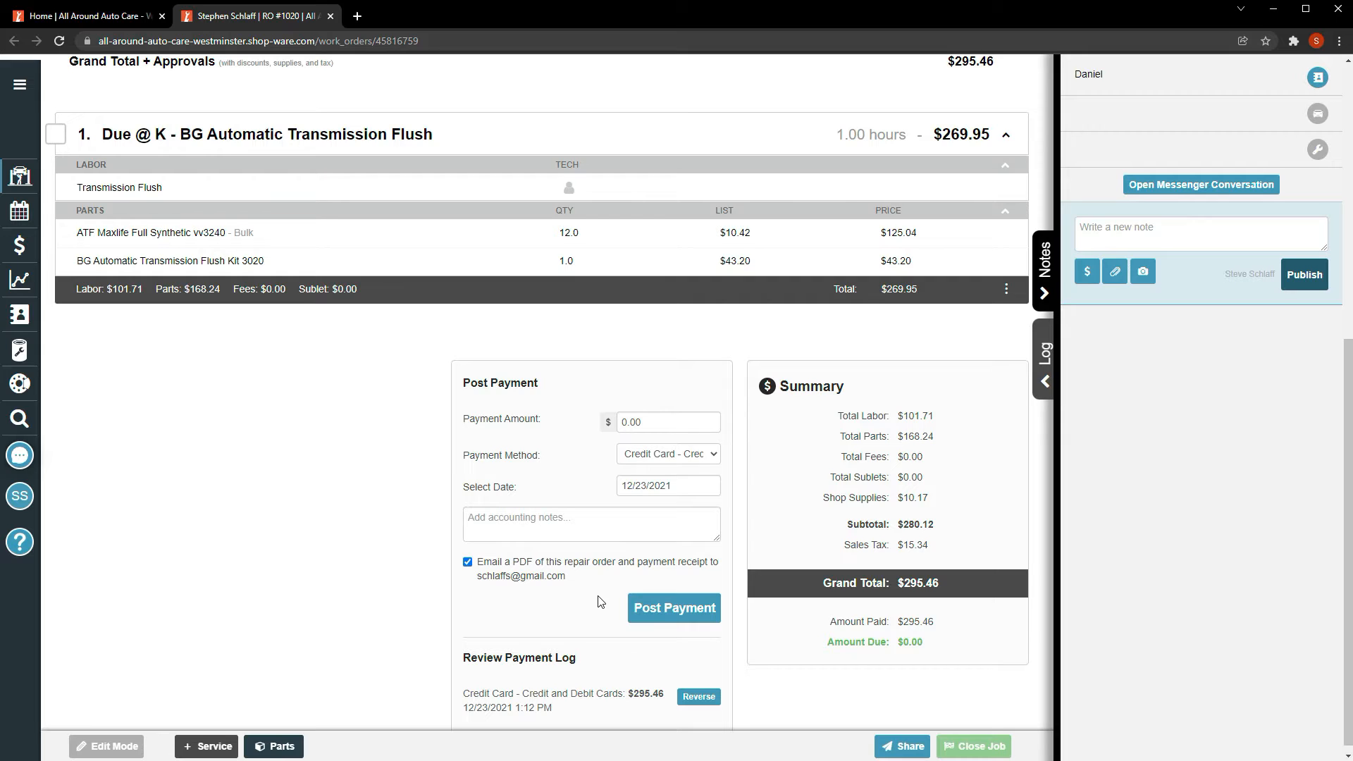
# - Reverse the $295.46 credit card payment without a comment and post a payment for the same amount again
pyautogui.click(698, 697)
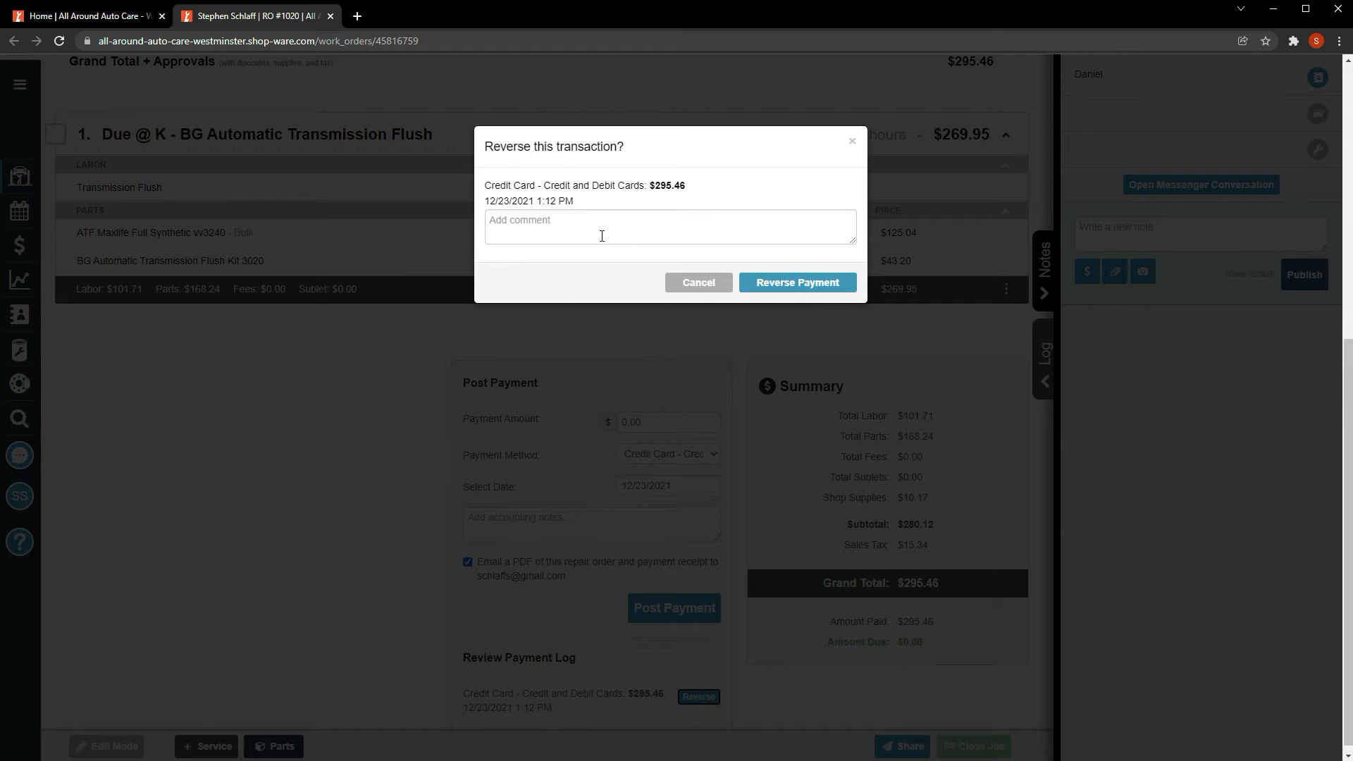
pyautogui.click(598, 233)
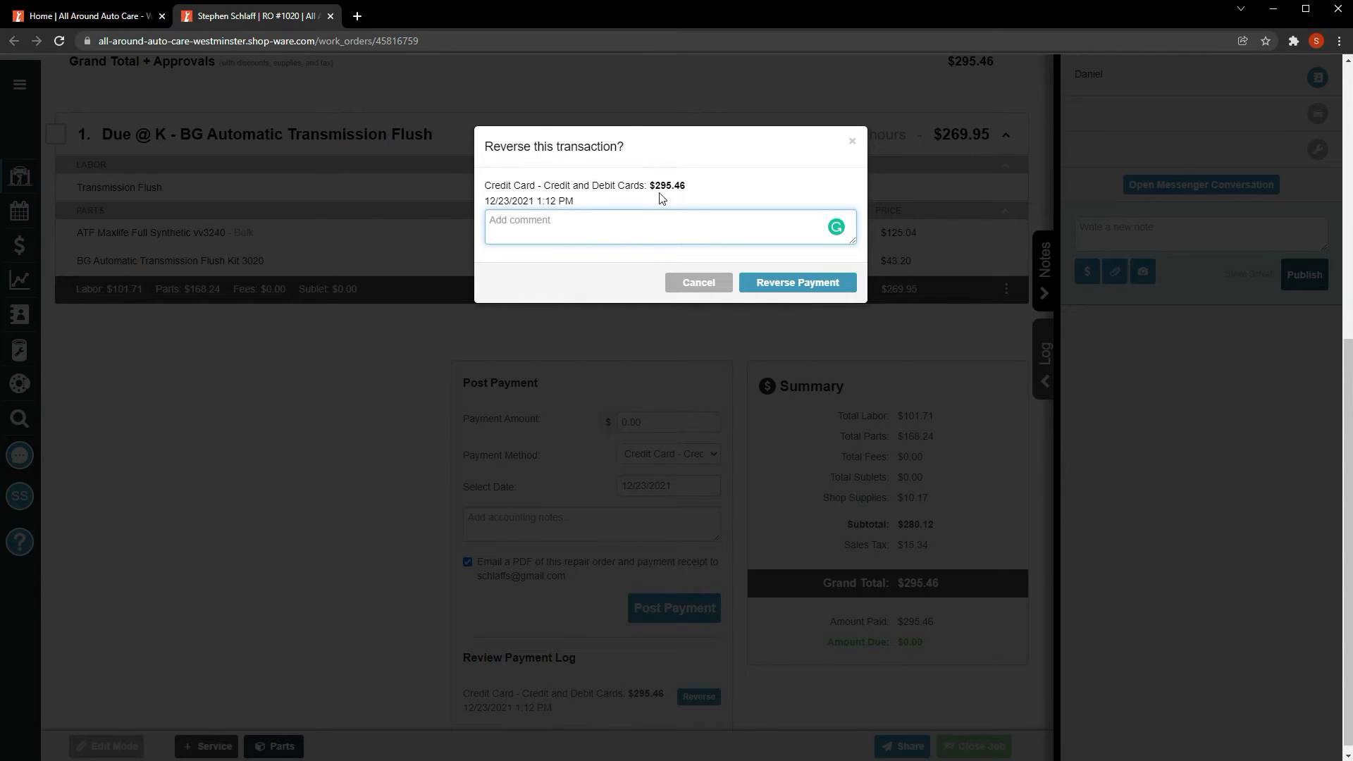
pyautogui.click(751, 285)
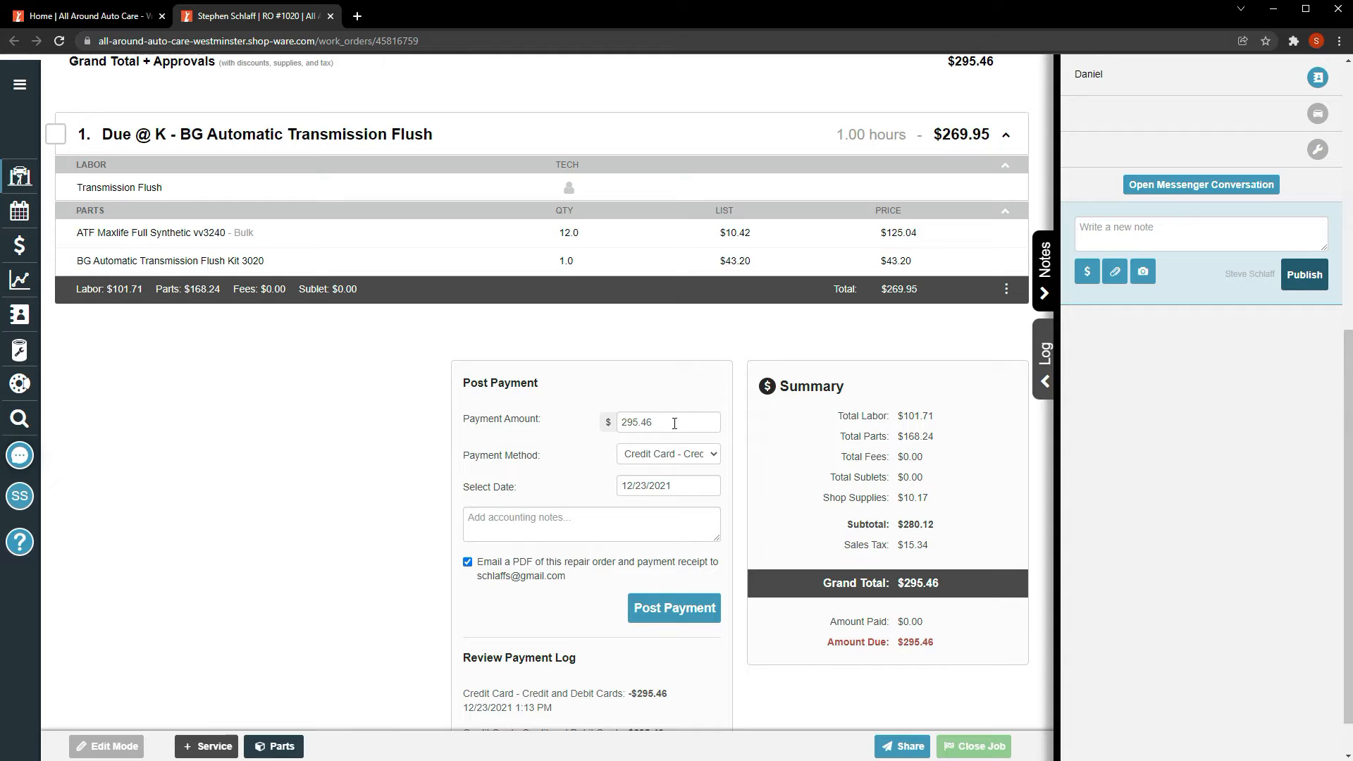
pyautogui.click(673, 610)
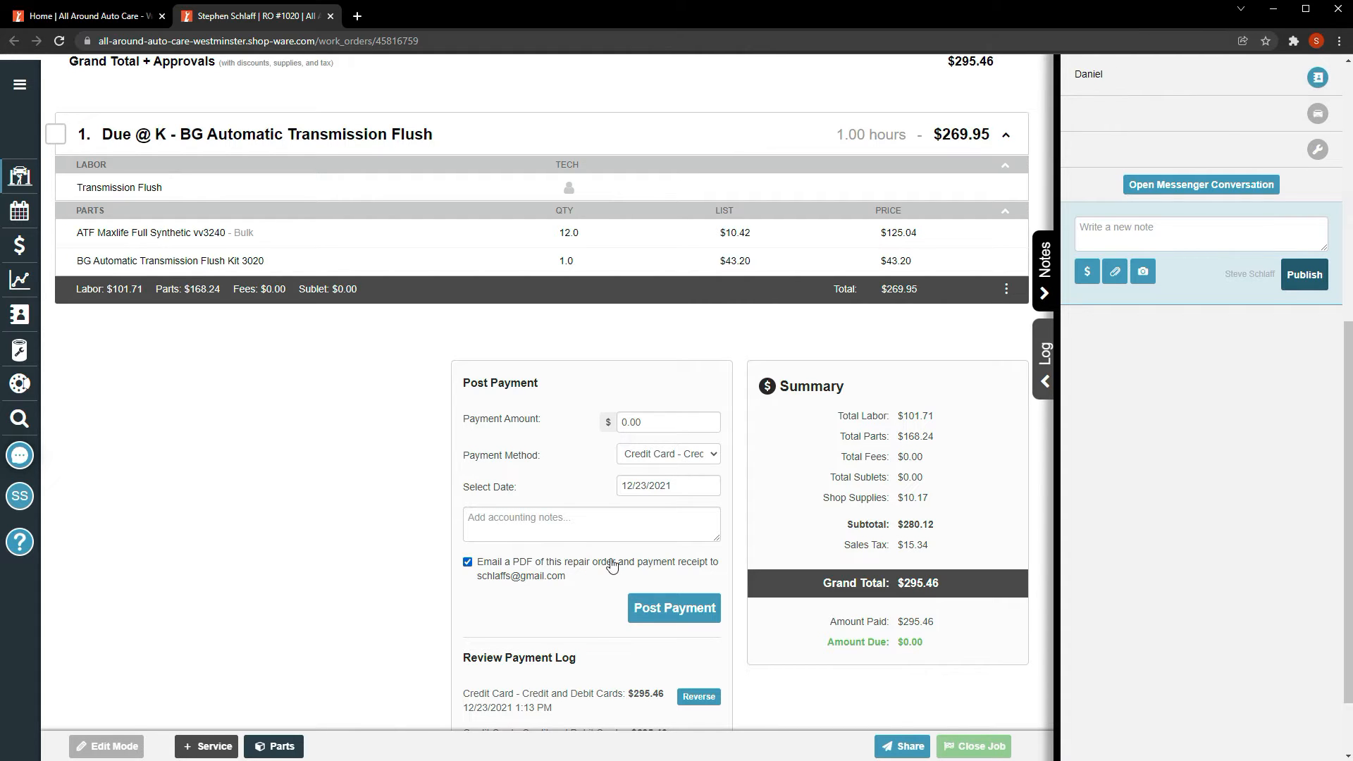
# - Post a -$95.46 credit card payment with the note "screwed up first payment", and post a $95.46 payment for the balance
pyautogui.scroll(-1, 612, 565)
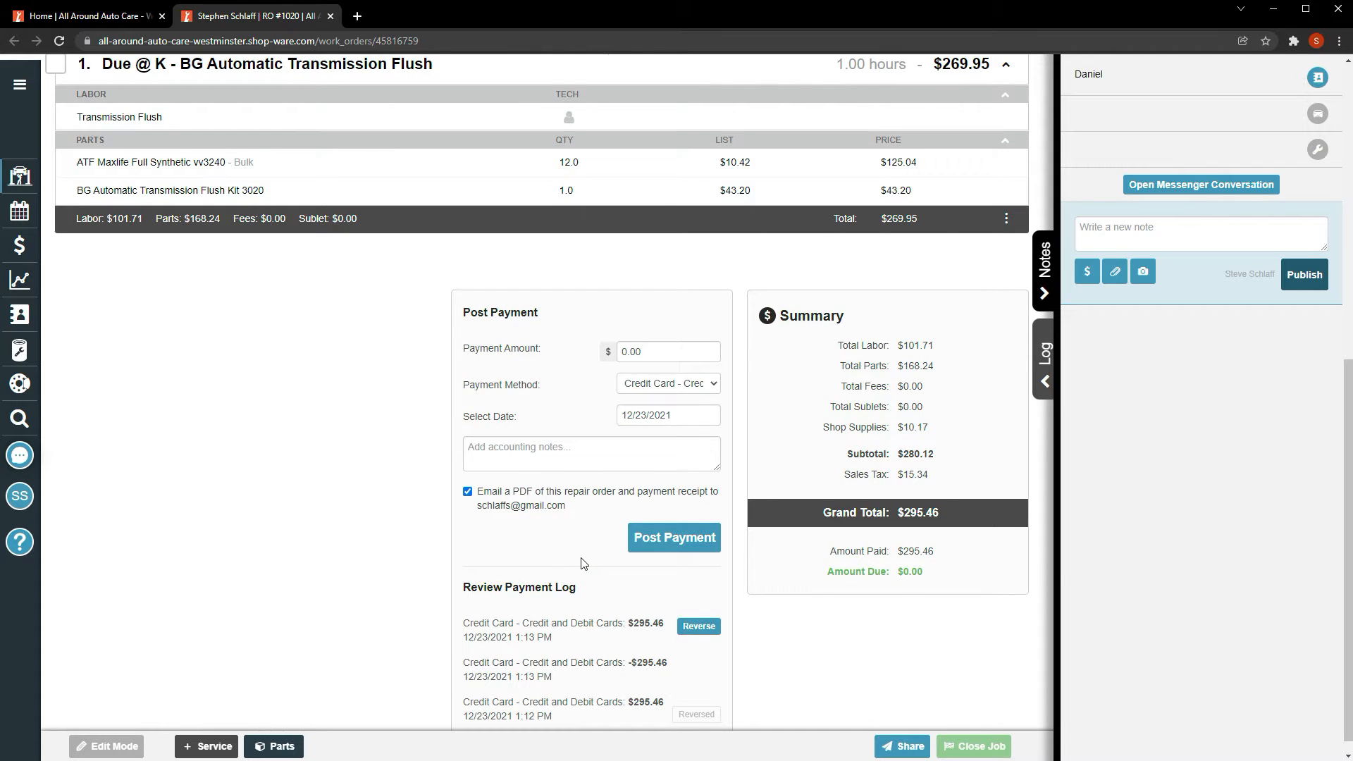
pyautogui.doubleClick(668, 351)
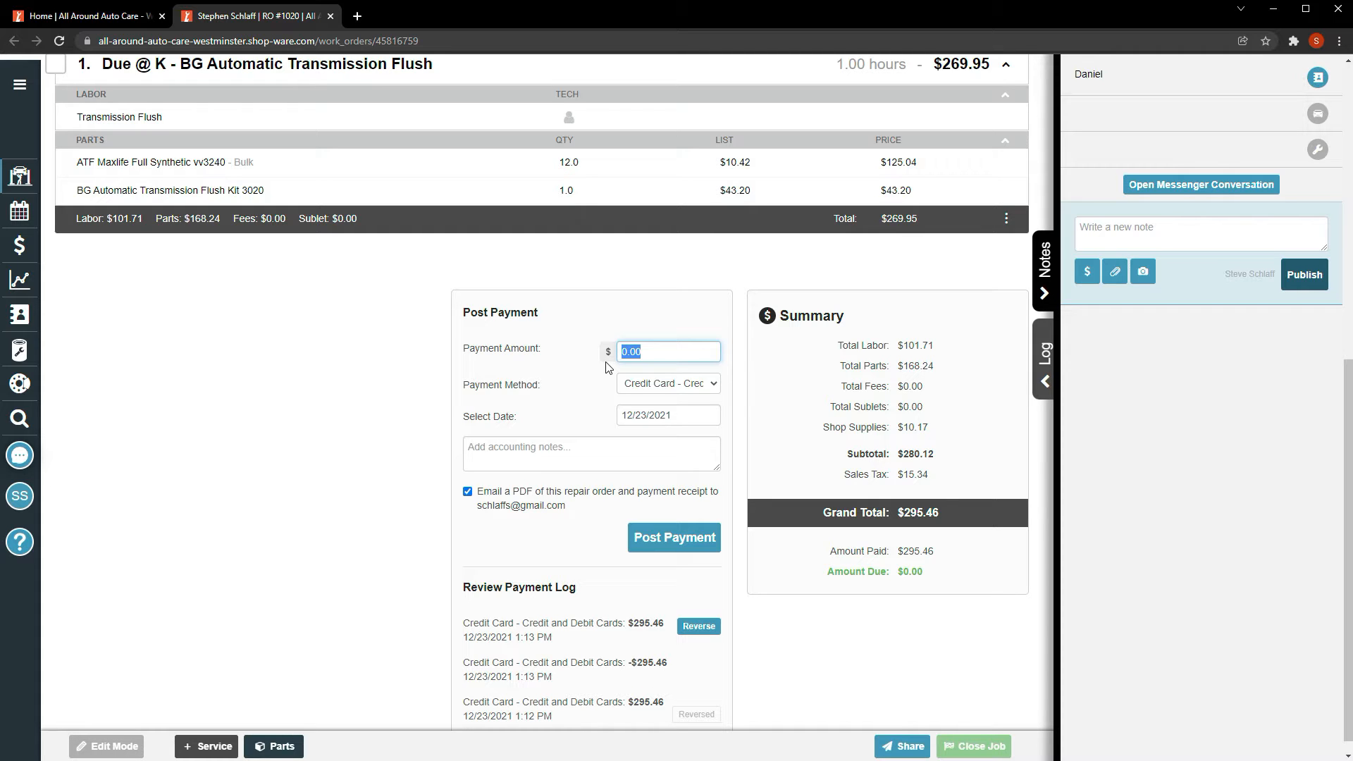
pyautogui.write('-95.46')
pyautogui.click(631, 450)
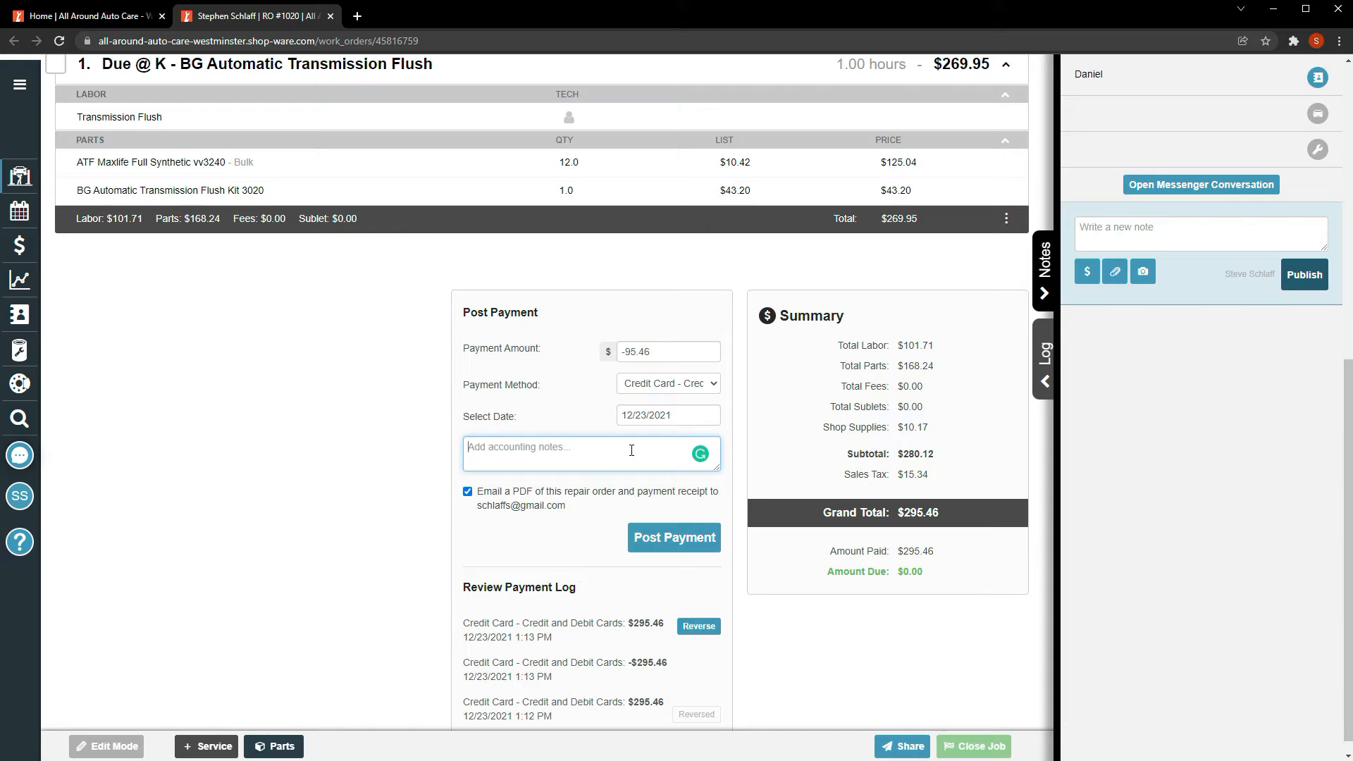
pyautogui.write('screwed up first payment')
pyautogui.click(675, 548)
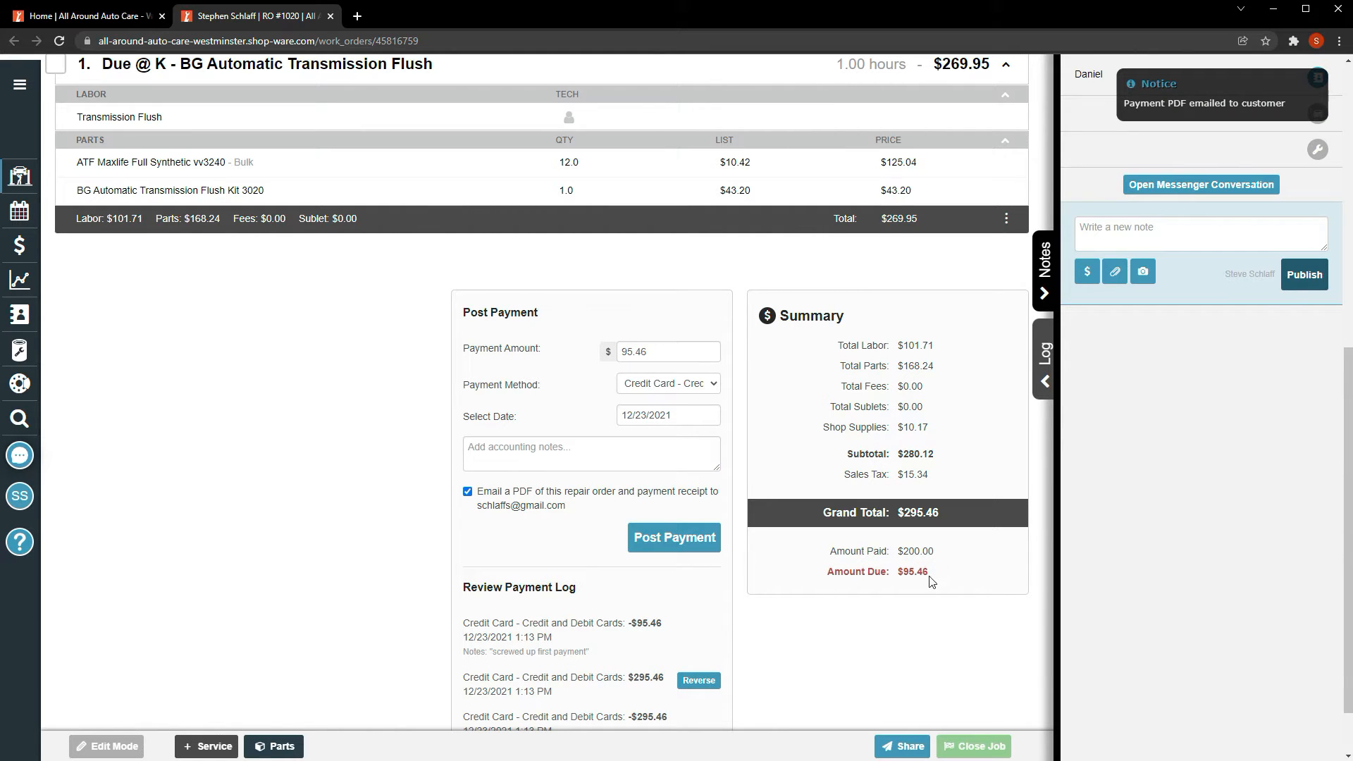
pyautogui.click(668, 539)
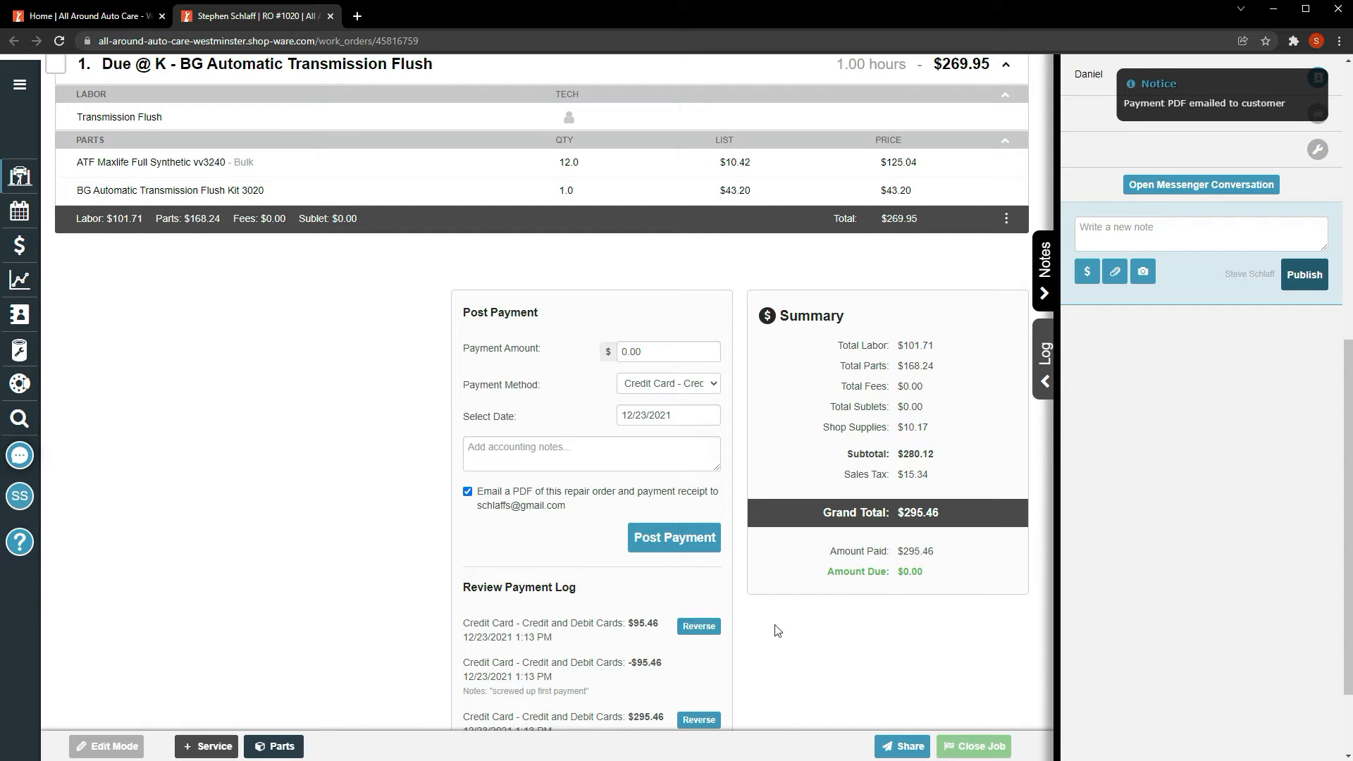
# - Reverse the remaining $295.46 and $95.46 credit card payments in the payment log
pyautogui.scroll(-2, 745, 623)
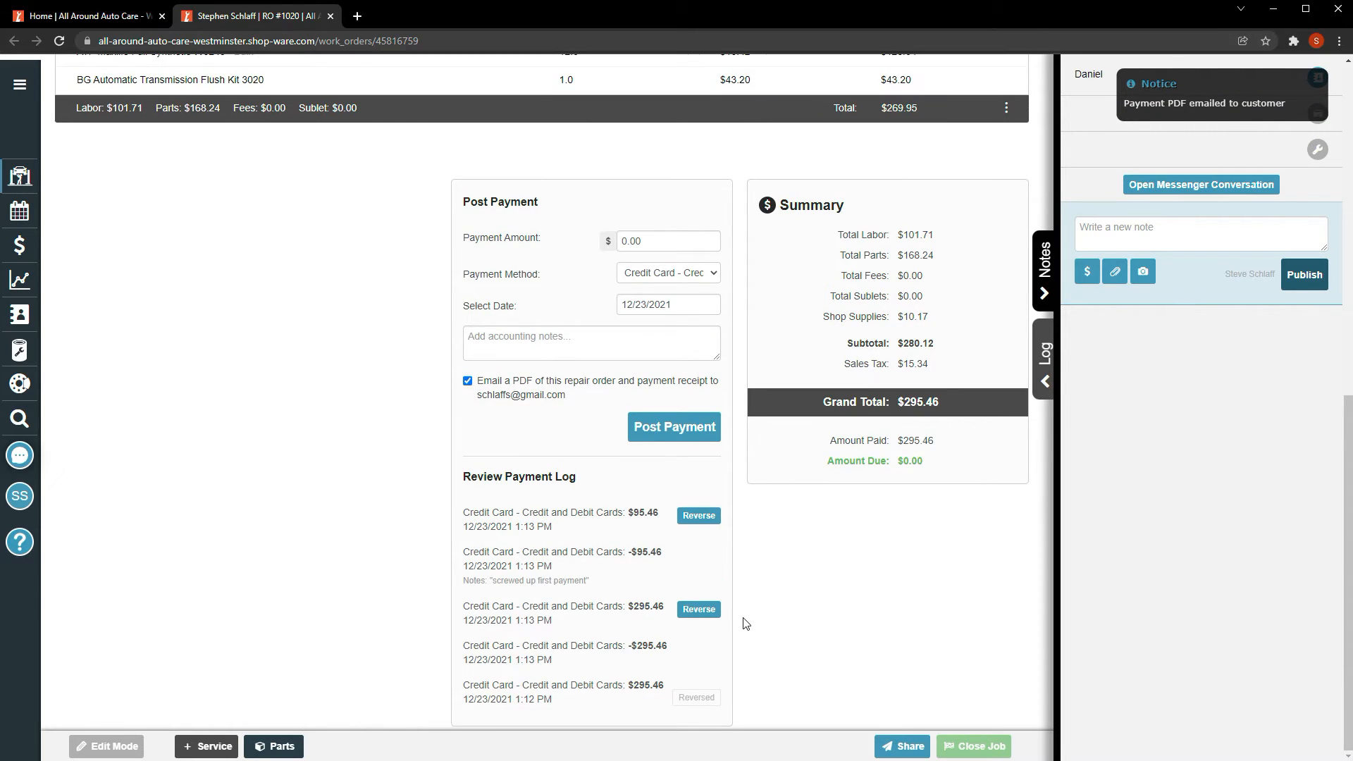
pyautogui.click(700, 610)
pyautogui.click(789, 281)
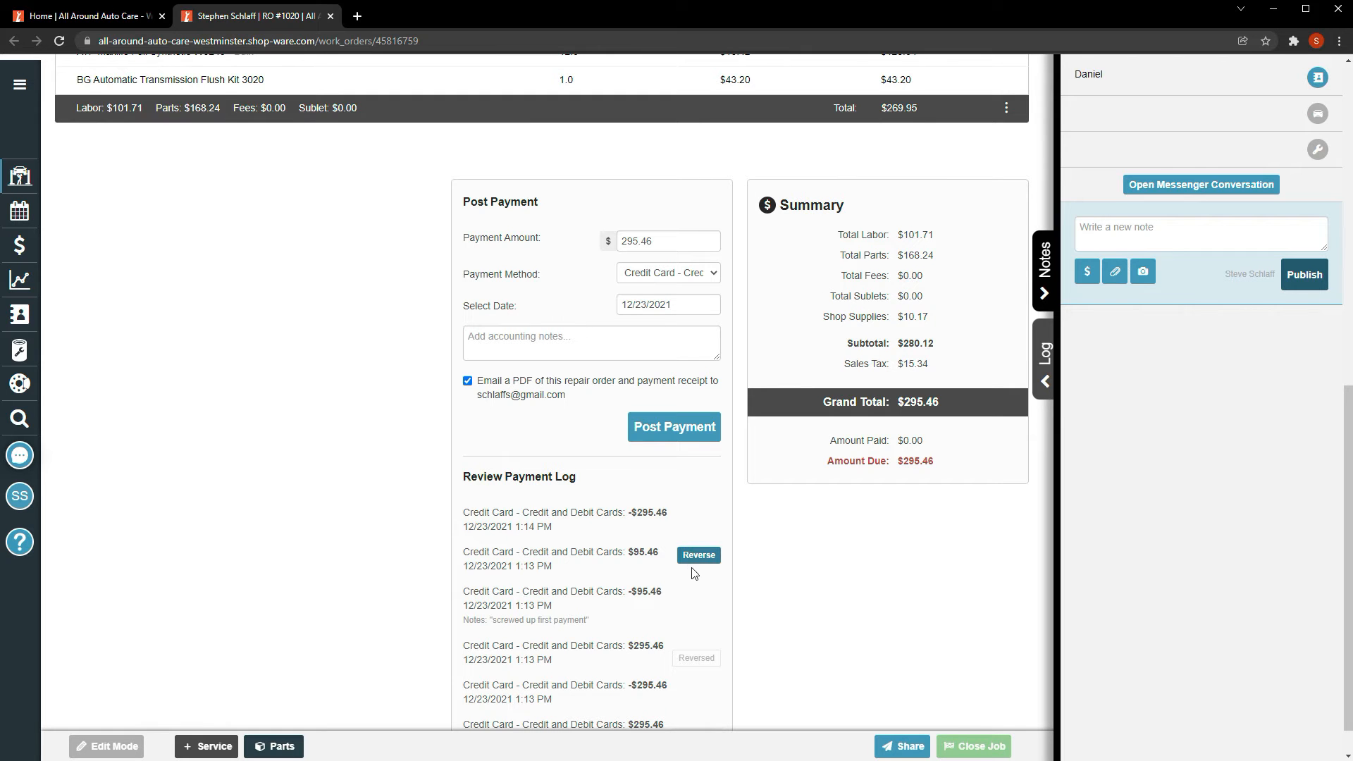
pyautogui.click(699, 554)
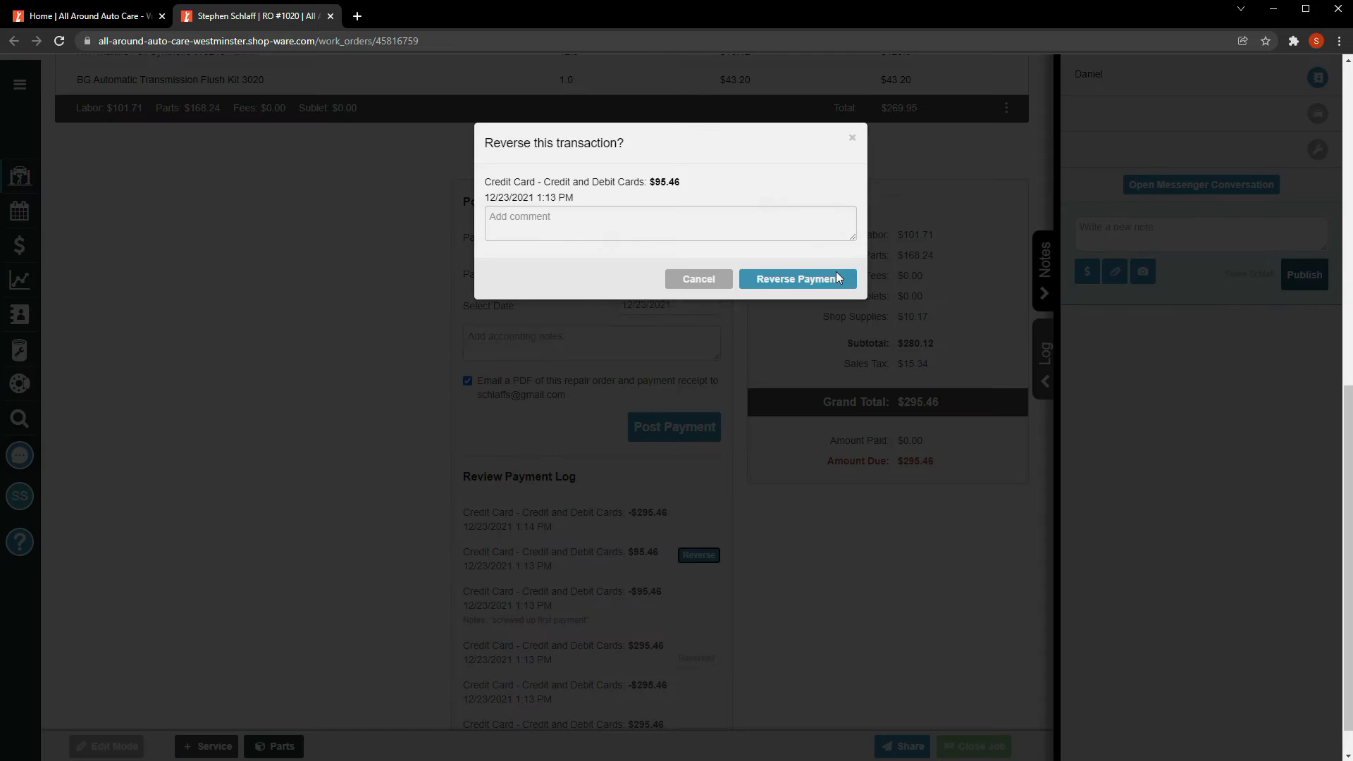
pyautogui.click(821, 285)
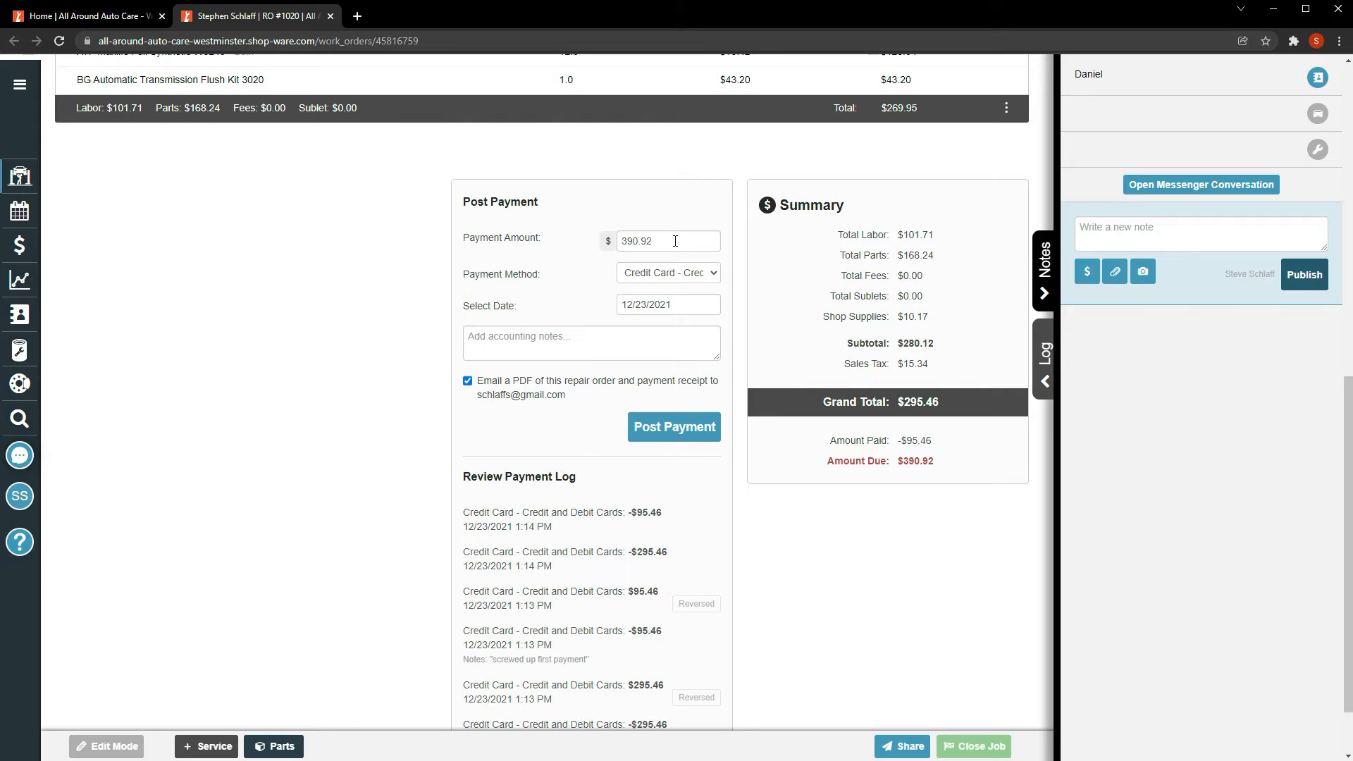
# - Post a $95.46 credit card payment to offset the negative paid balance, and check the amount due
pyautogui.moveTo(675, 241); pyautogui.dragTo(516, 239)
pyautogui.write('95.46')
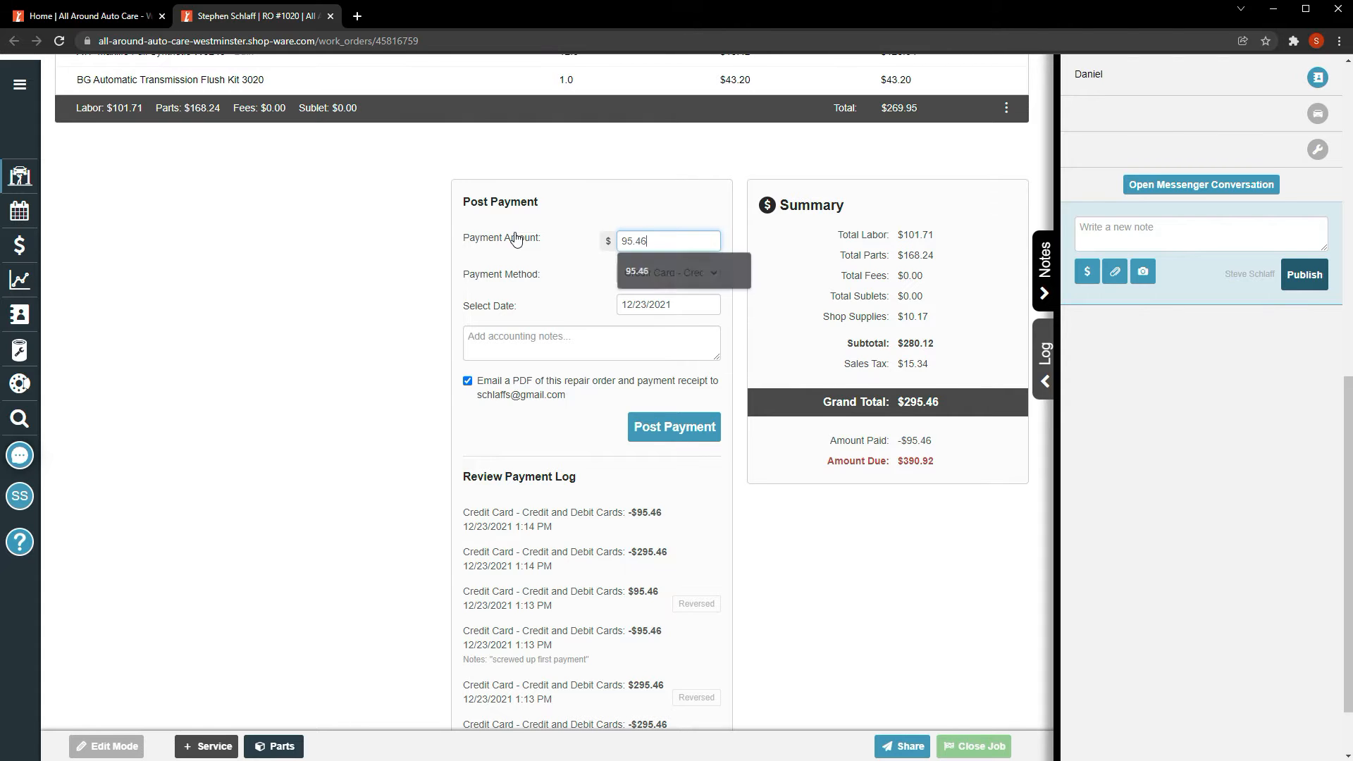
pyautogui.click(670, 430)
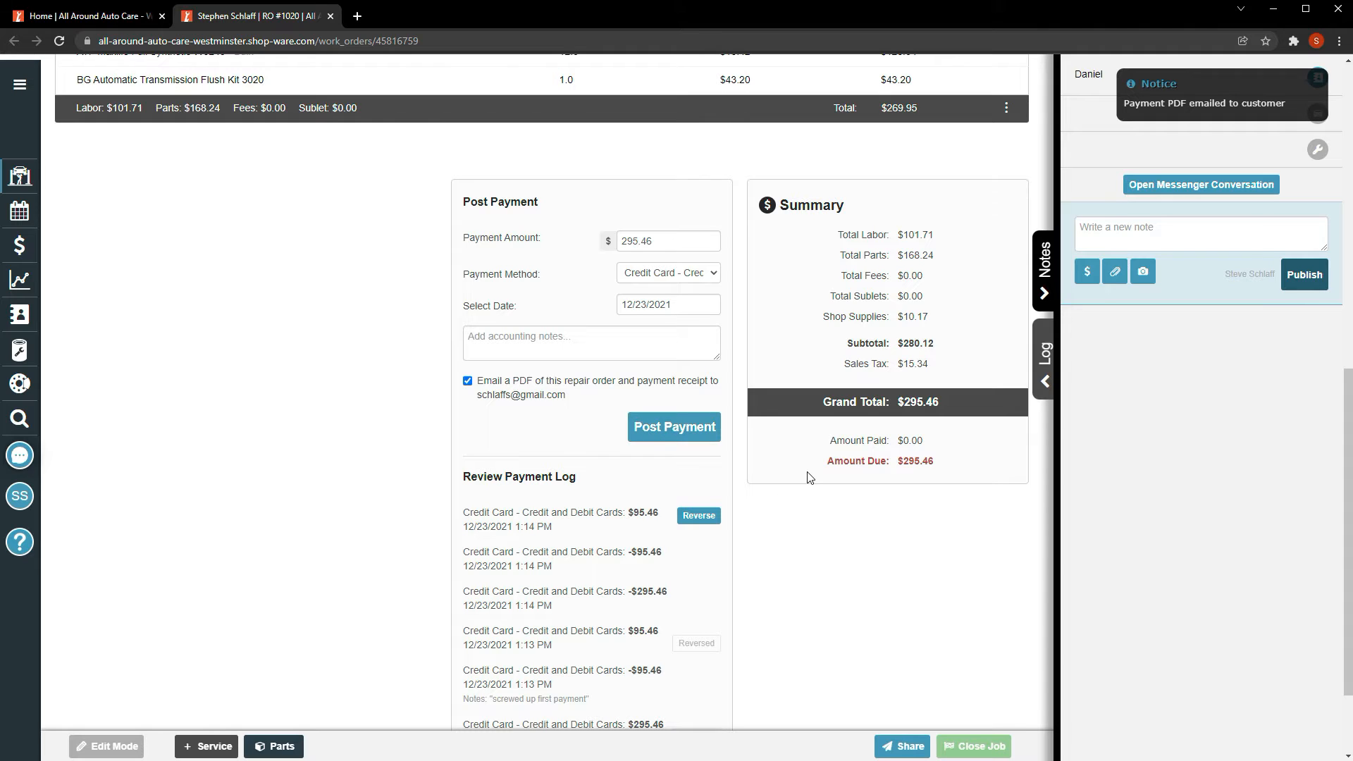
pyautogui.moveTo(891, 463); pyautogui.dragTo(959, 461)
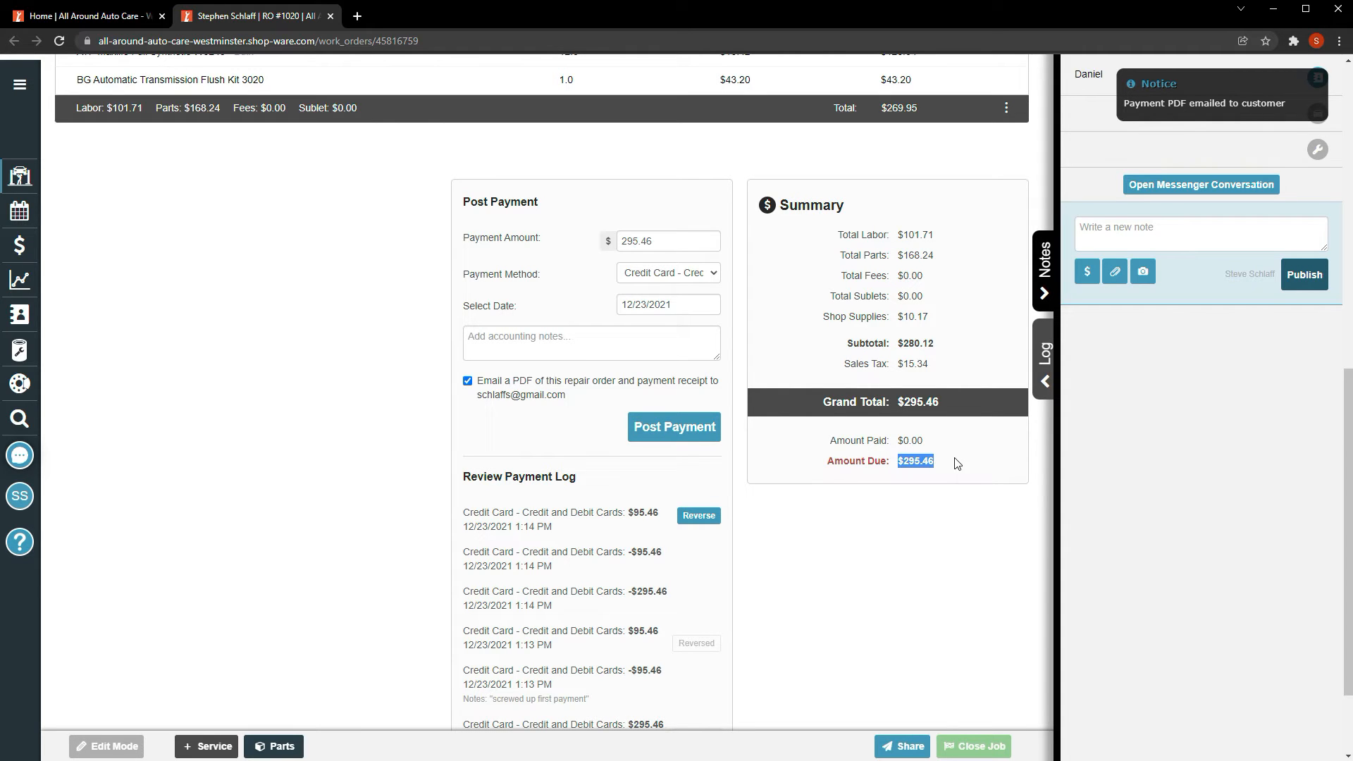
pyautogui.click(867, 525)
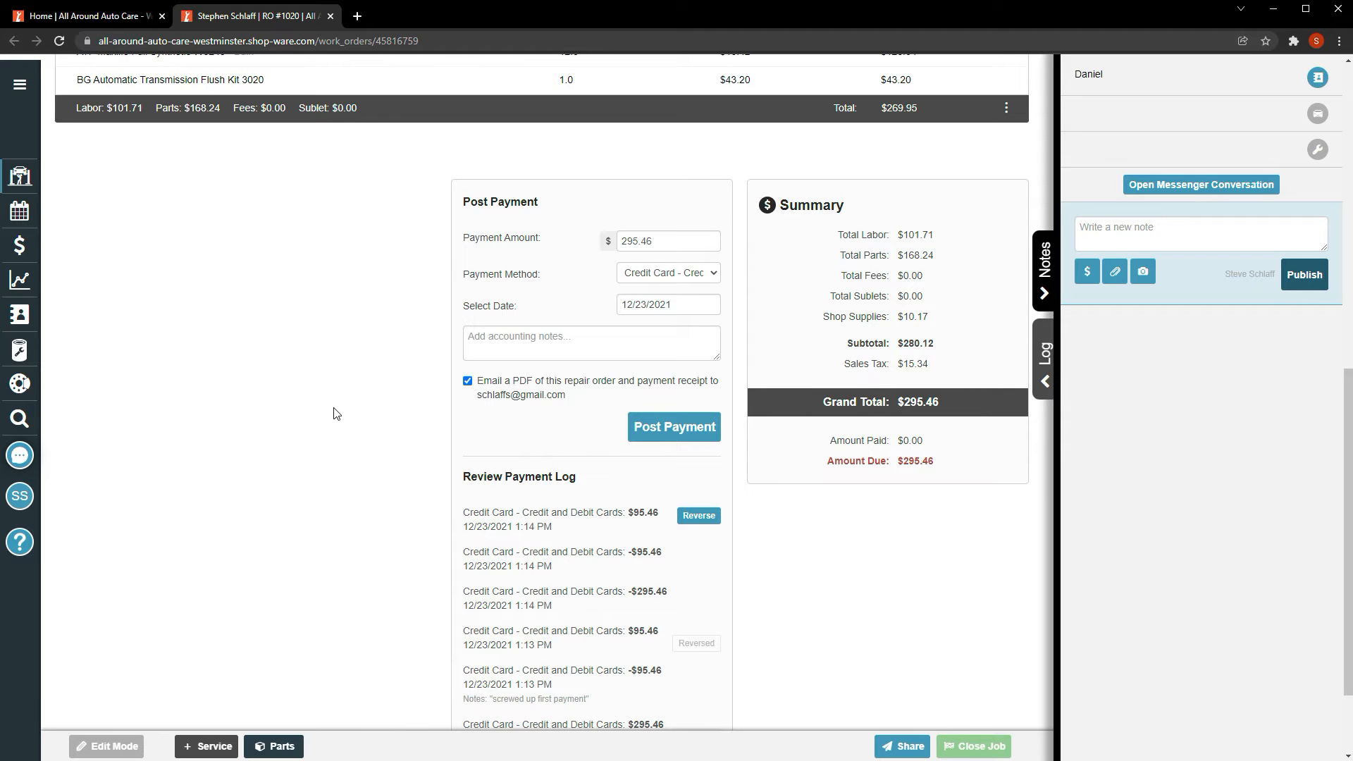
# - Search the canned jobs for "payment" and add the Payment Agreement service to the work order
pyautogui.scroll(8, 334, 414)
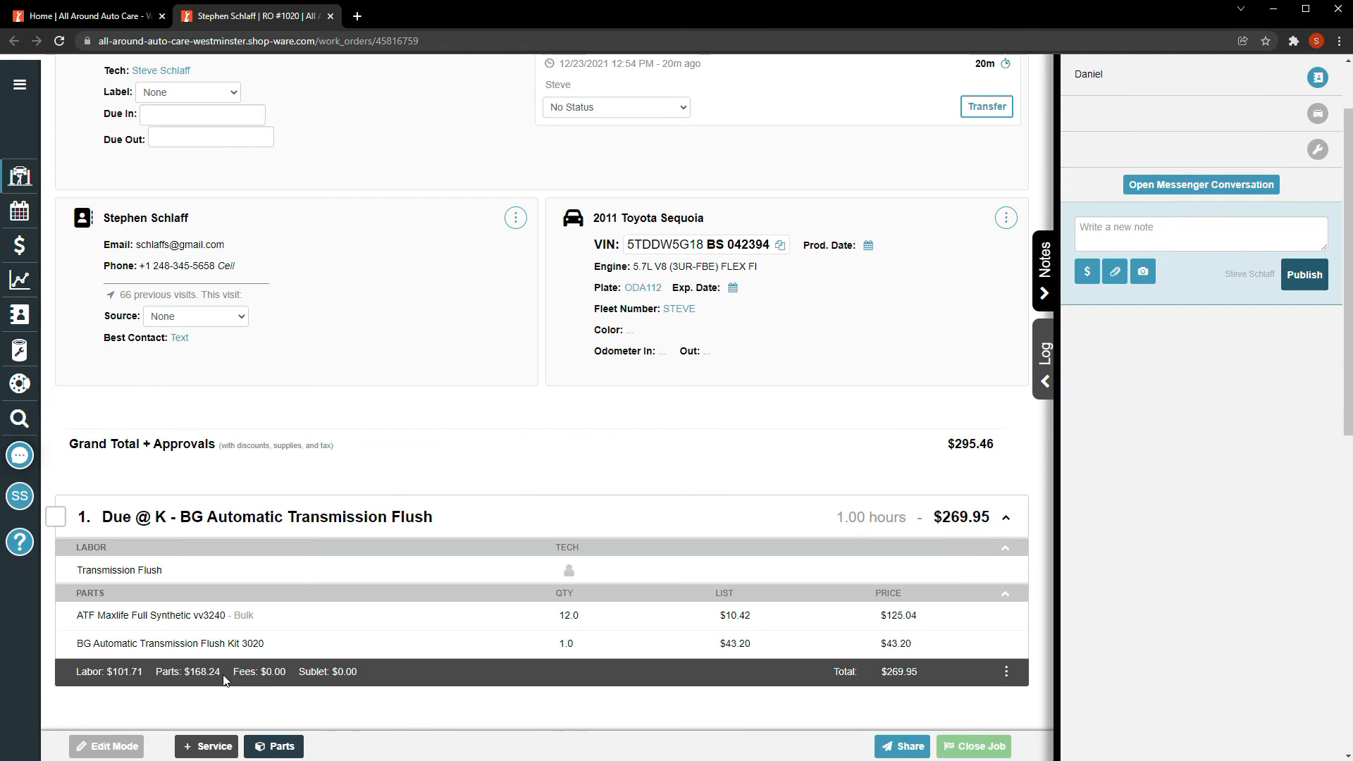
pyautogui.click(220, 743)
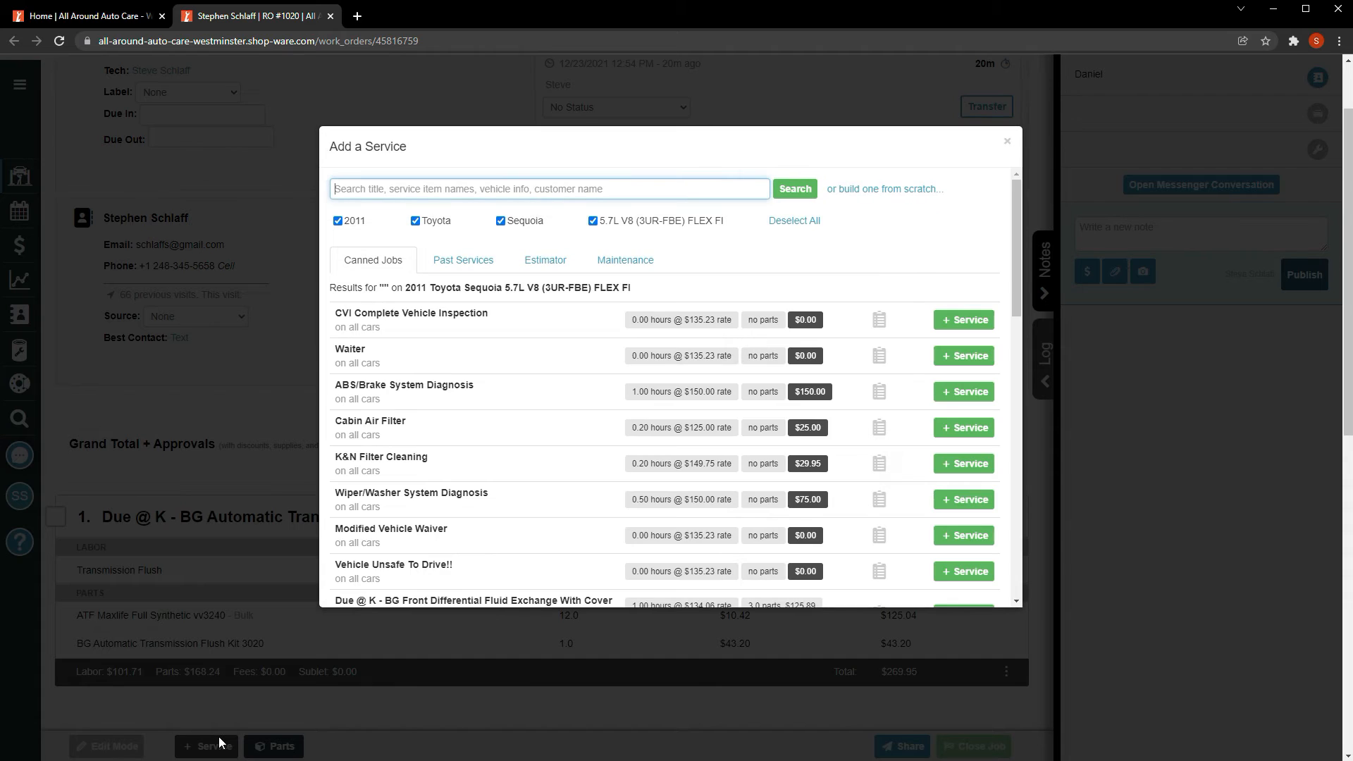
pyautogui.write('paymenmt')
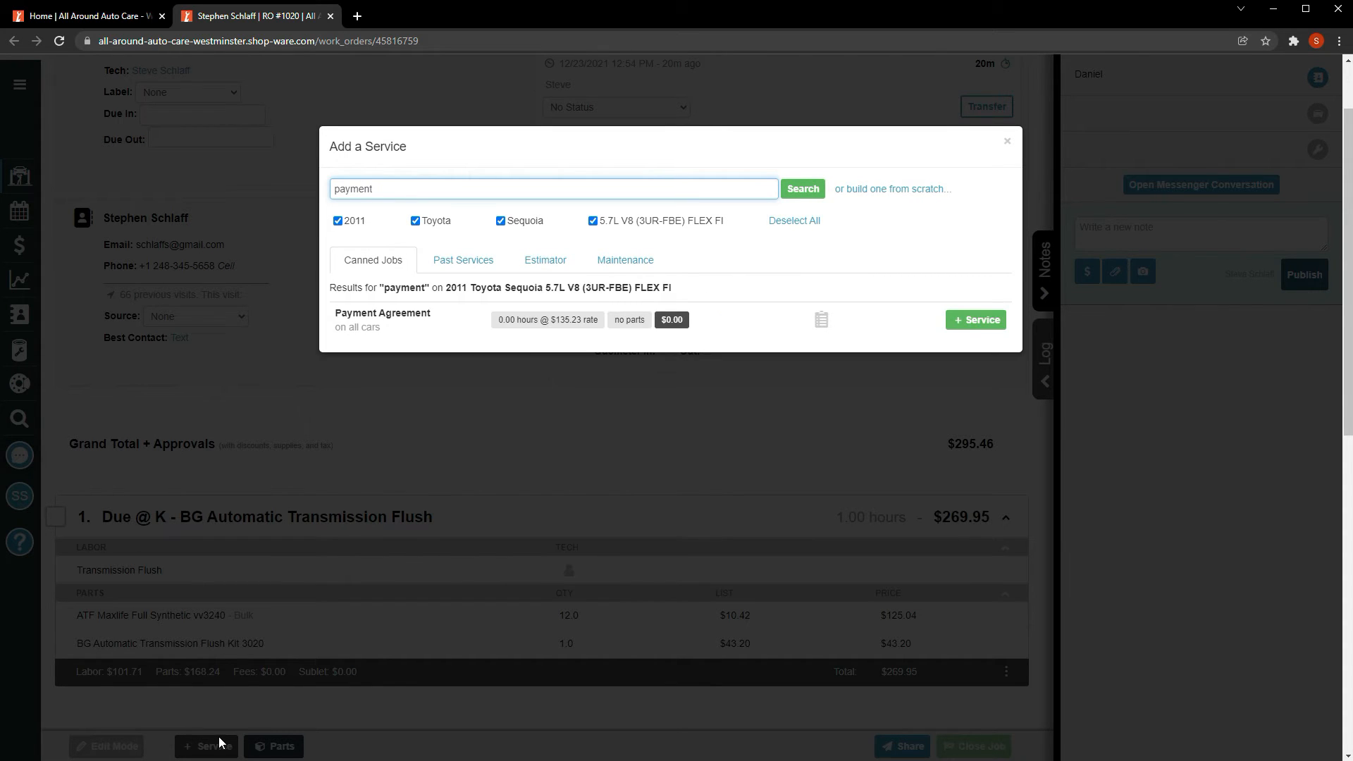
pyautogui.click(976, 321)
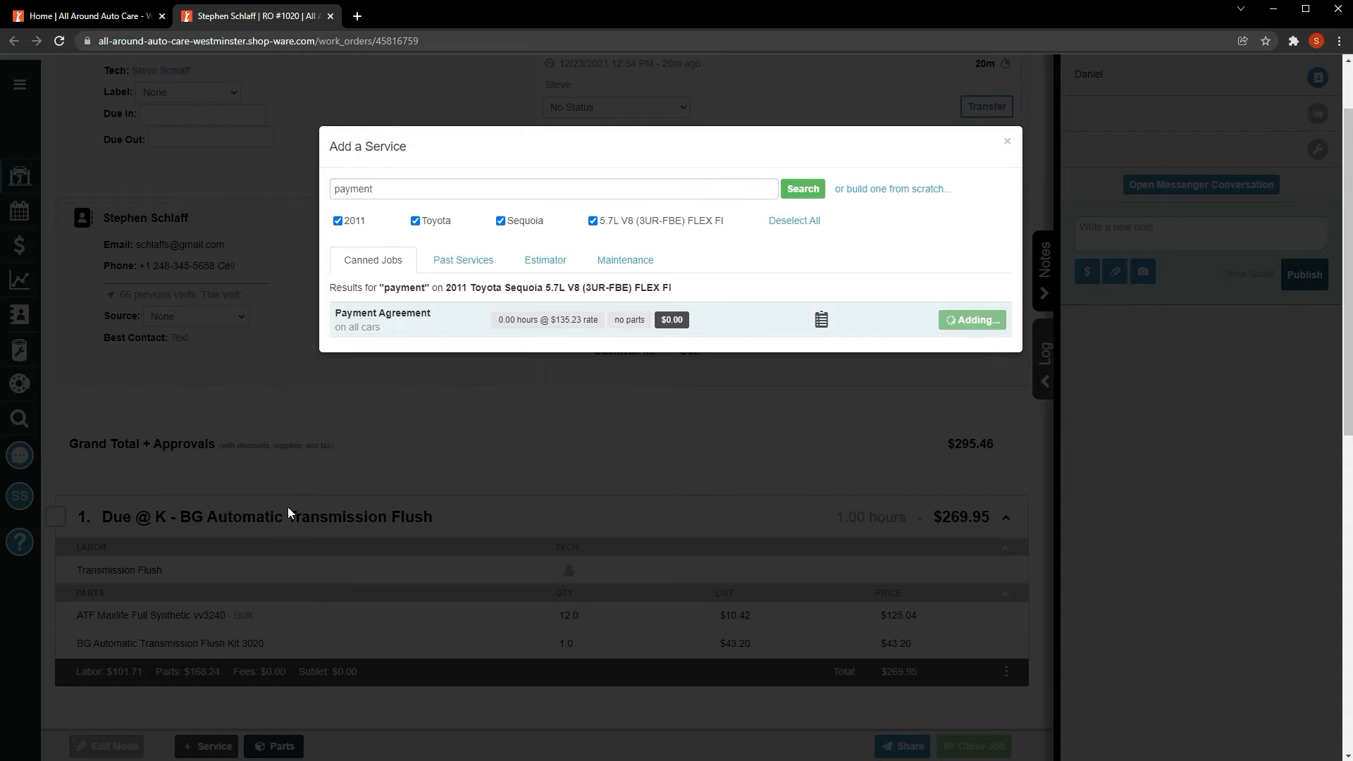
pyautogui.scroll(-4, 455, 405)
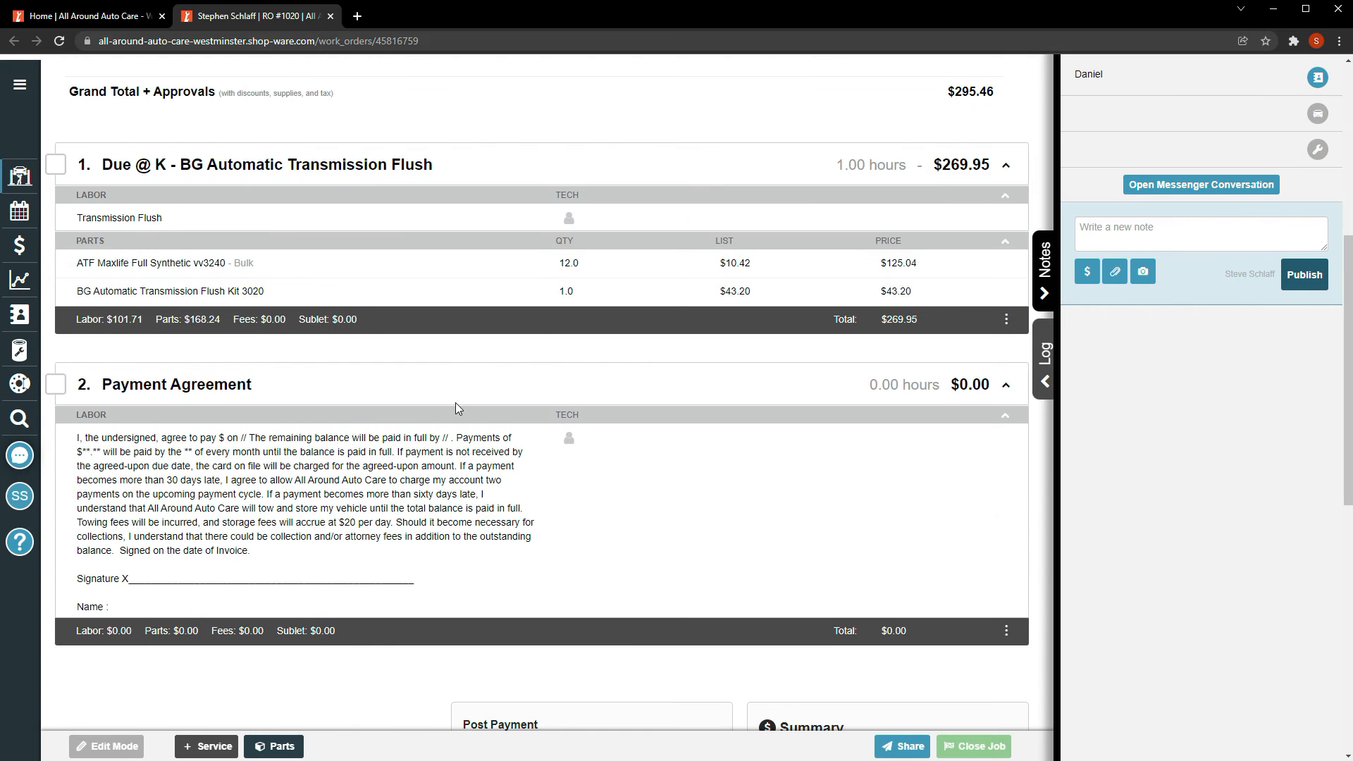
# - Mark both the transmission flush and Payment Agreement services complete, and close the job with an odometer out reading of 1234
pyautogui.click(56, 165)
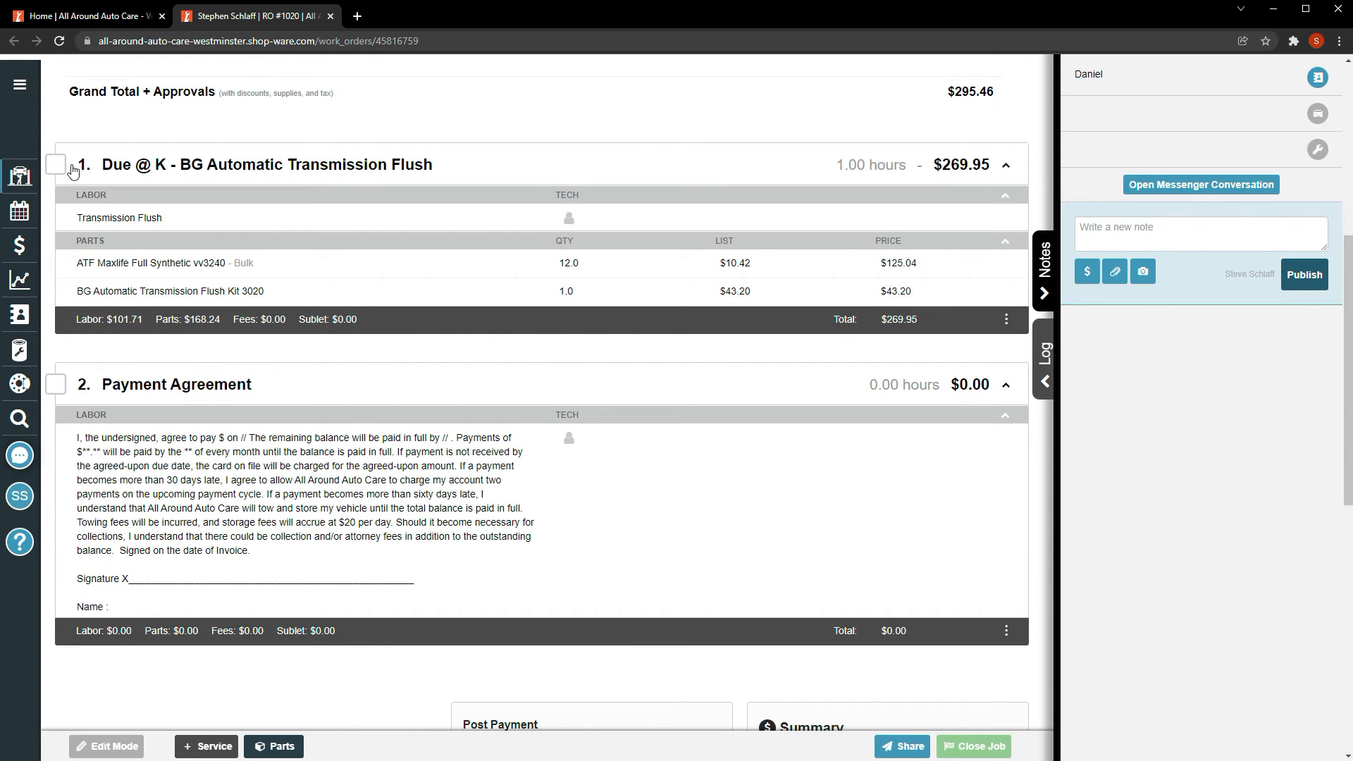
pyautogui.click(56, 384)
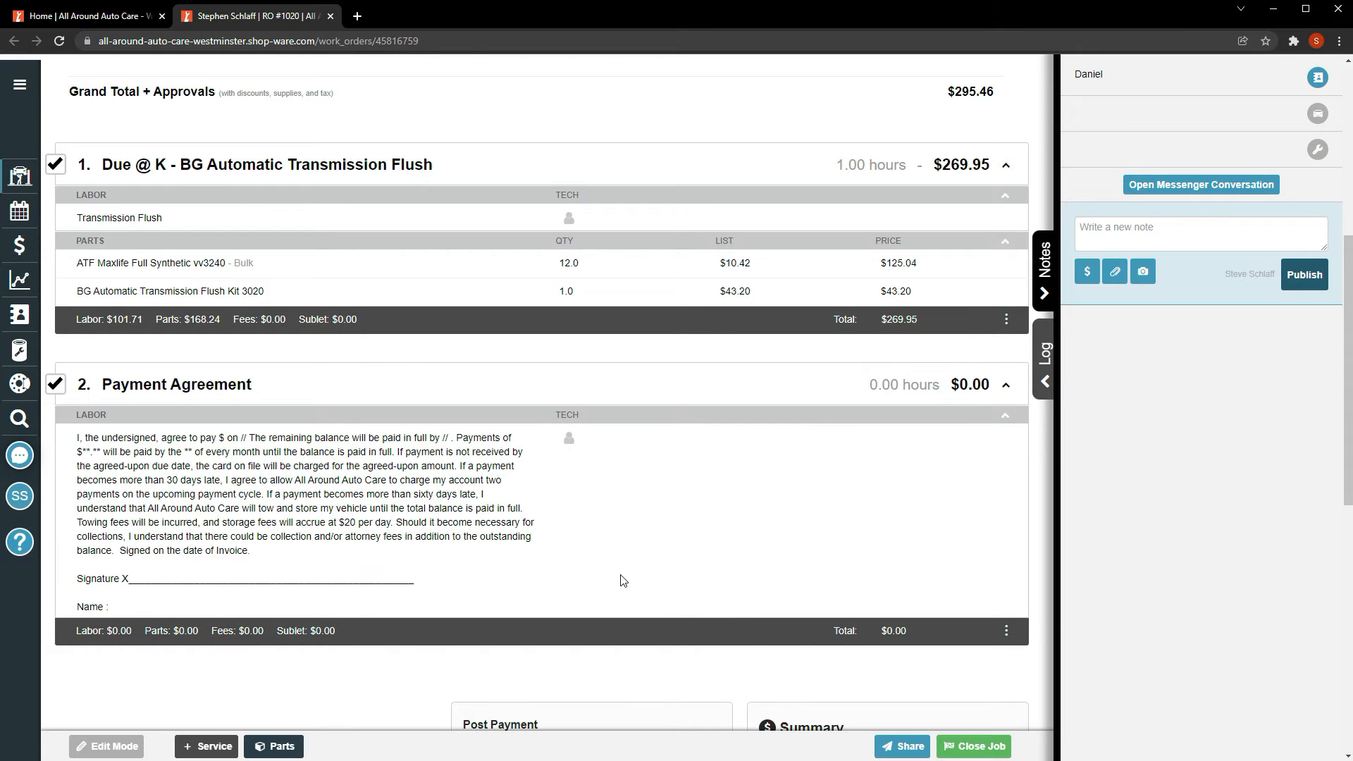
pyautogui.scroll(-3, 669, 553)
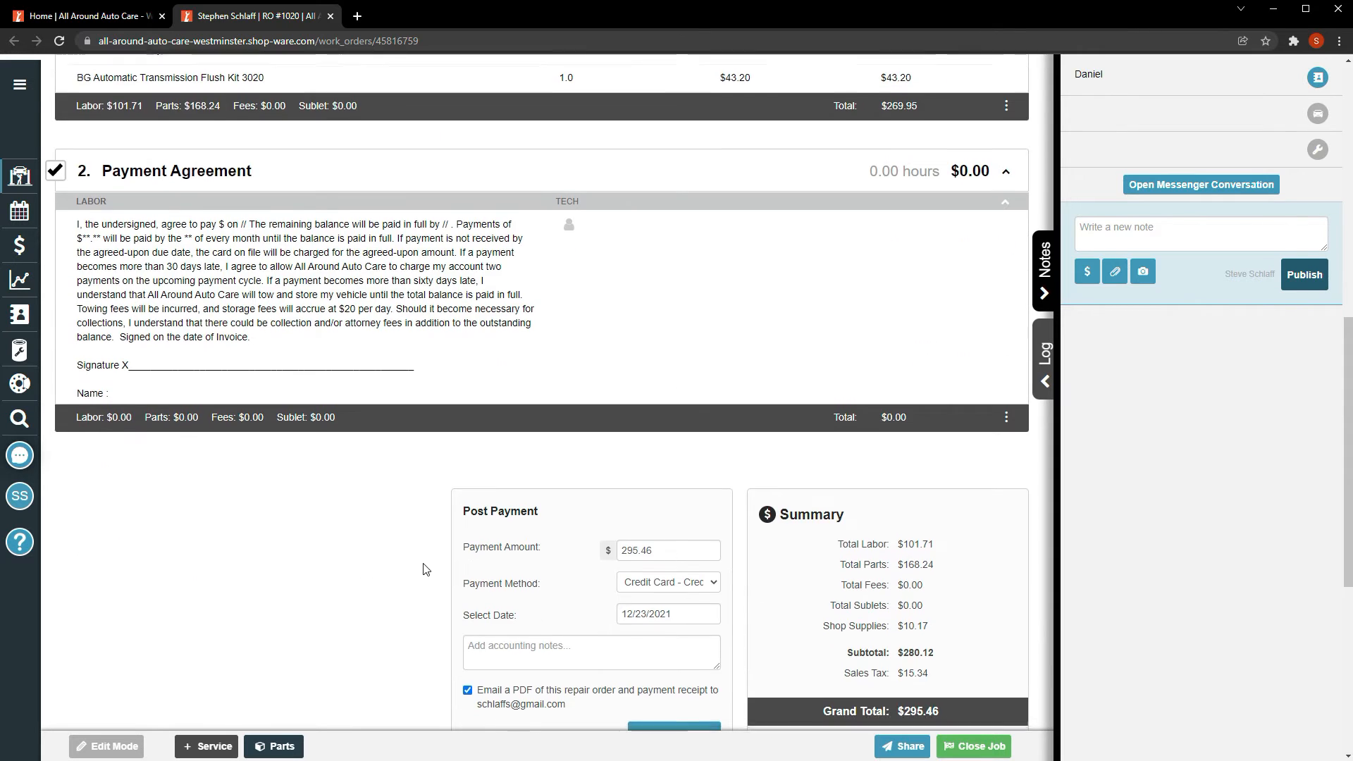
pyautogui.scroll(-6, 425, 569)
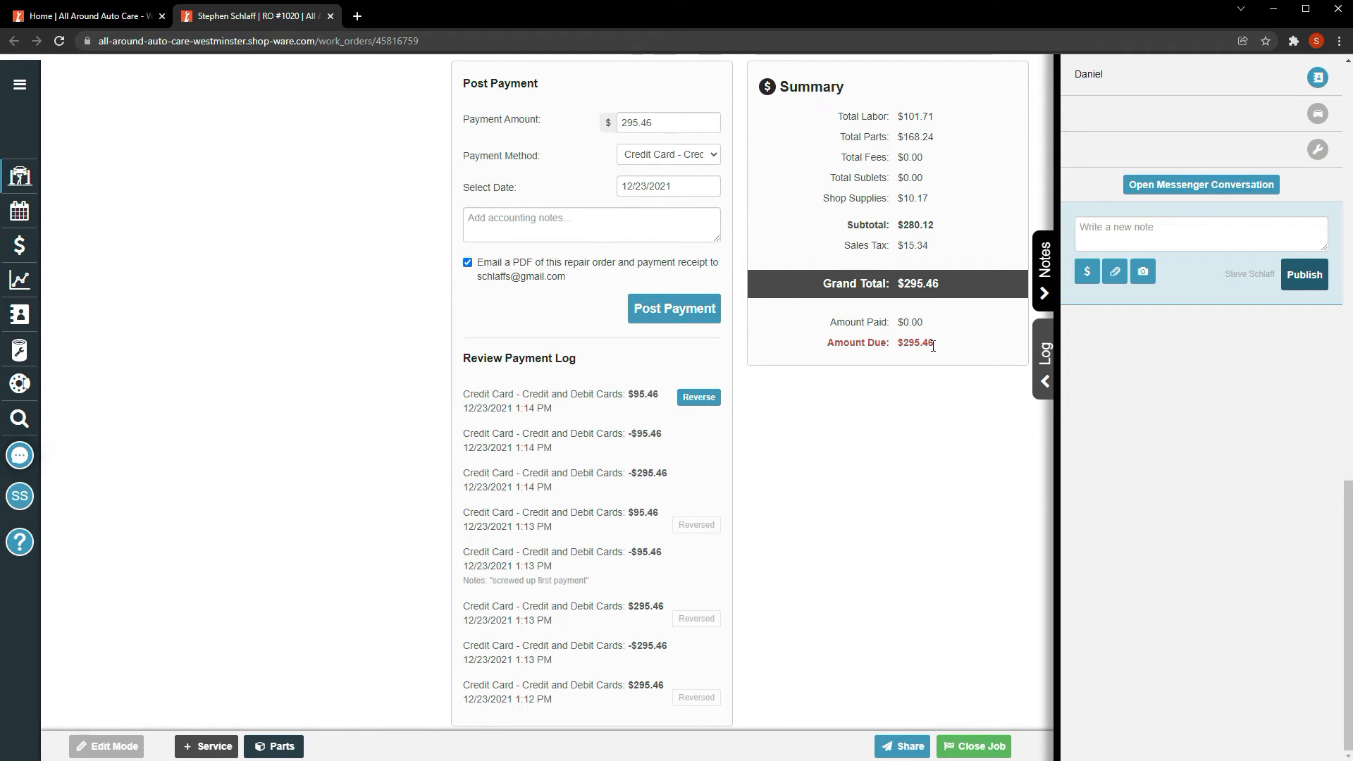
pyautogui.click(975, 747)
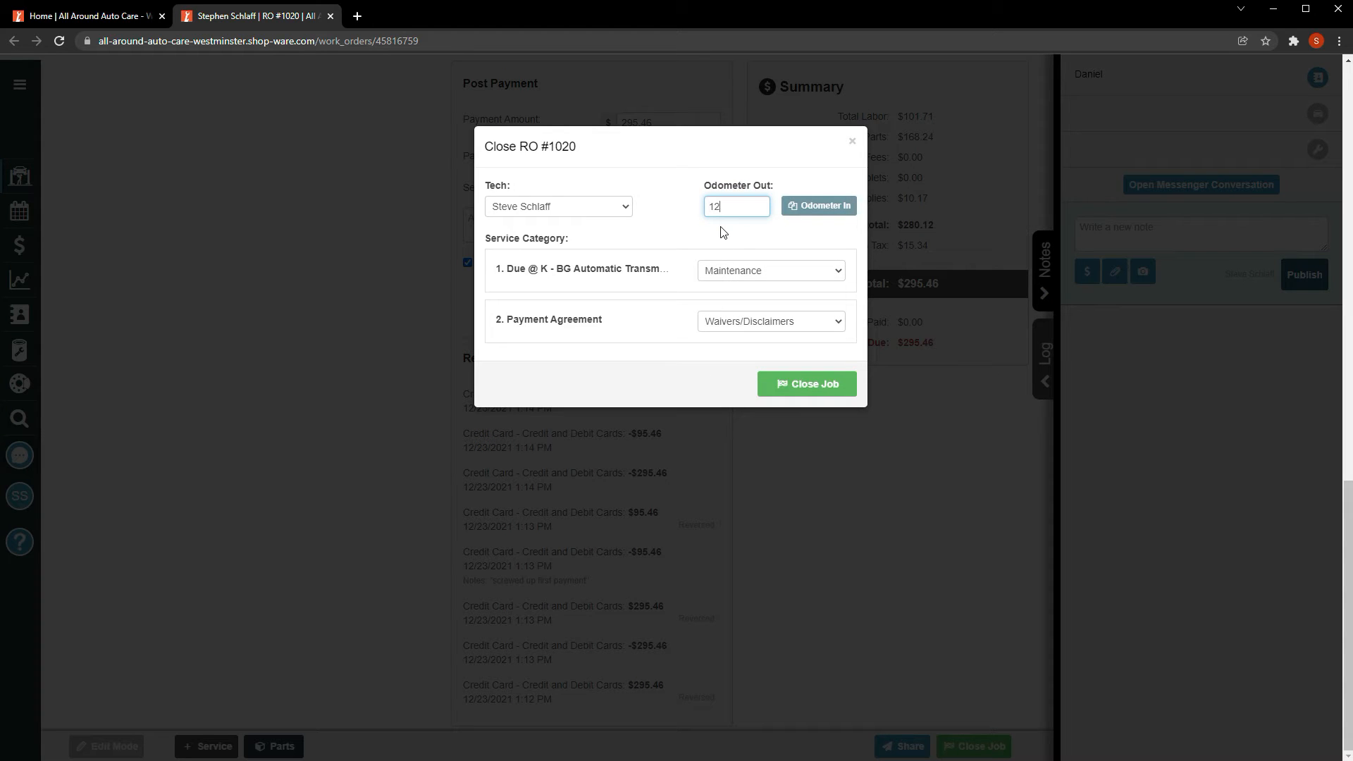
pyautogui.click(834, 386)
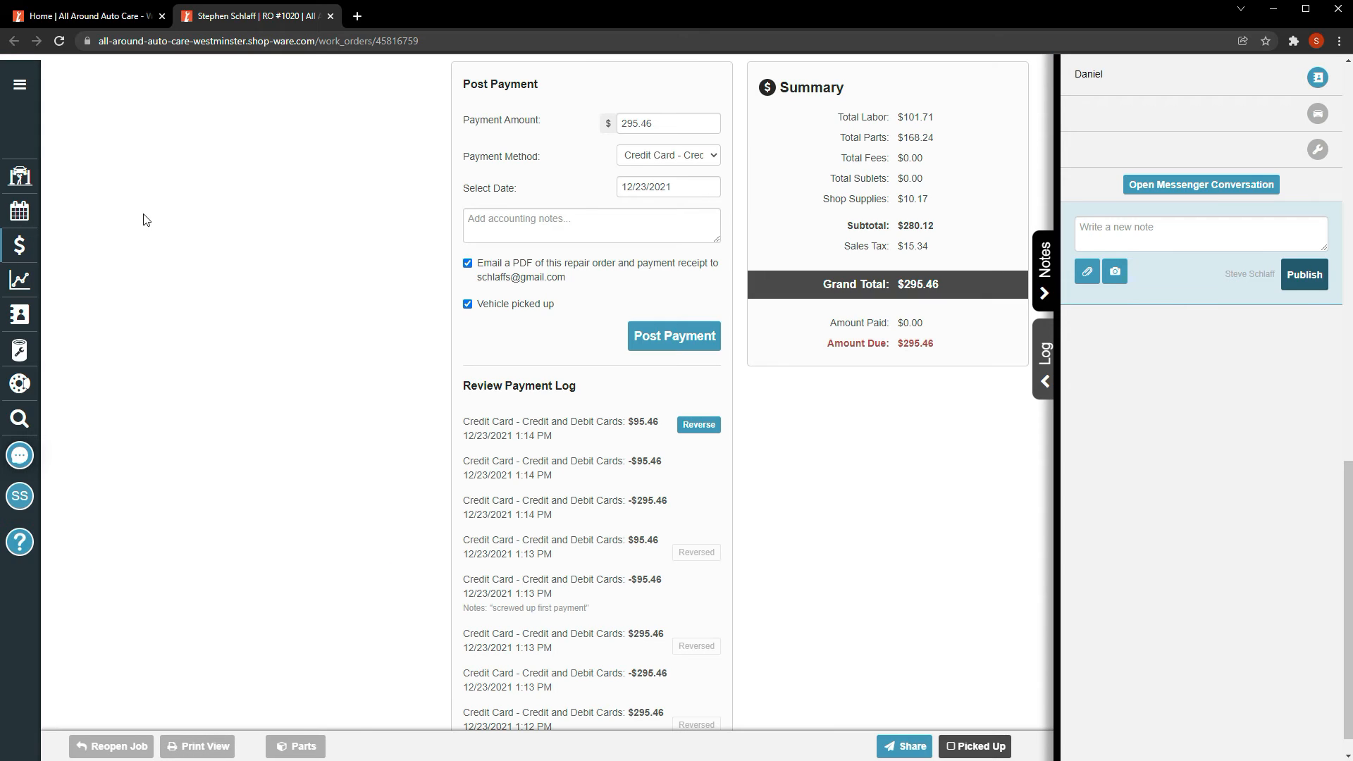
# - Open the transmission flush invoice from the closed jobs list, check its amount due, and mark the vehicle as picked up
pyautogui.click(19, 176)
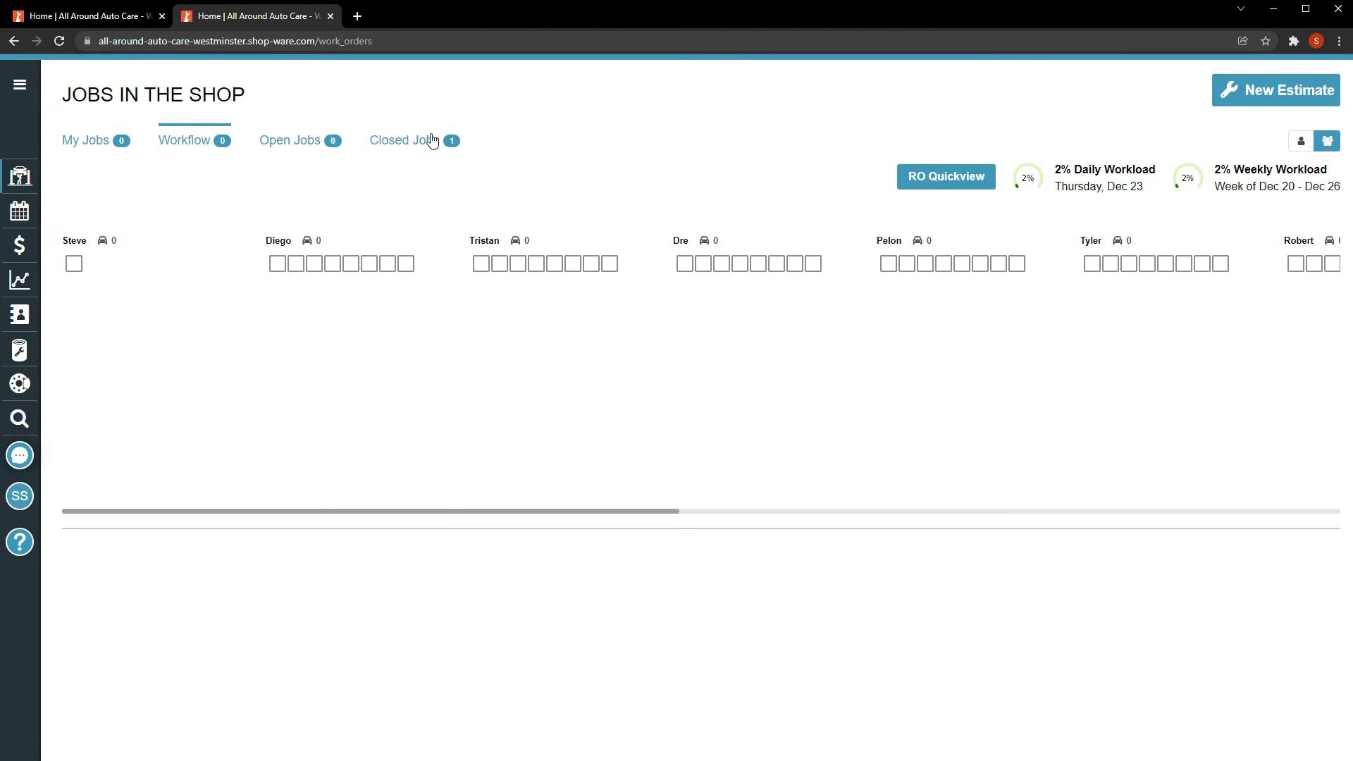
pyautogui.click(432, 140)
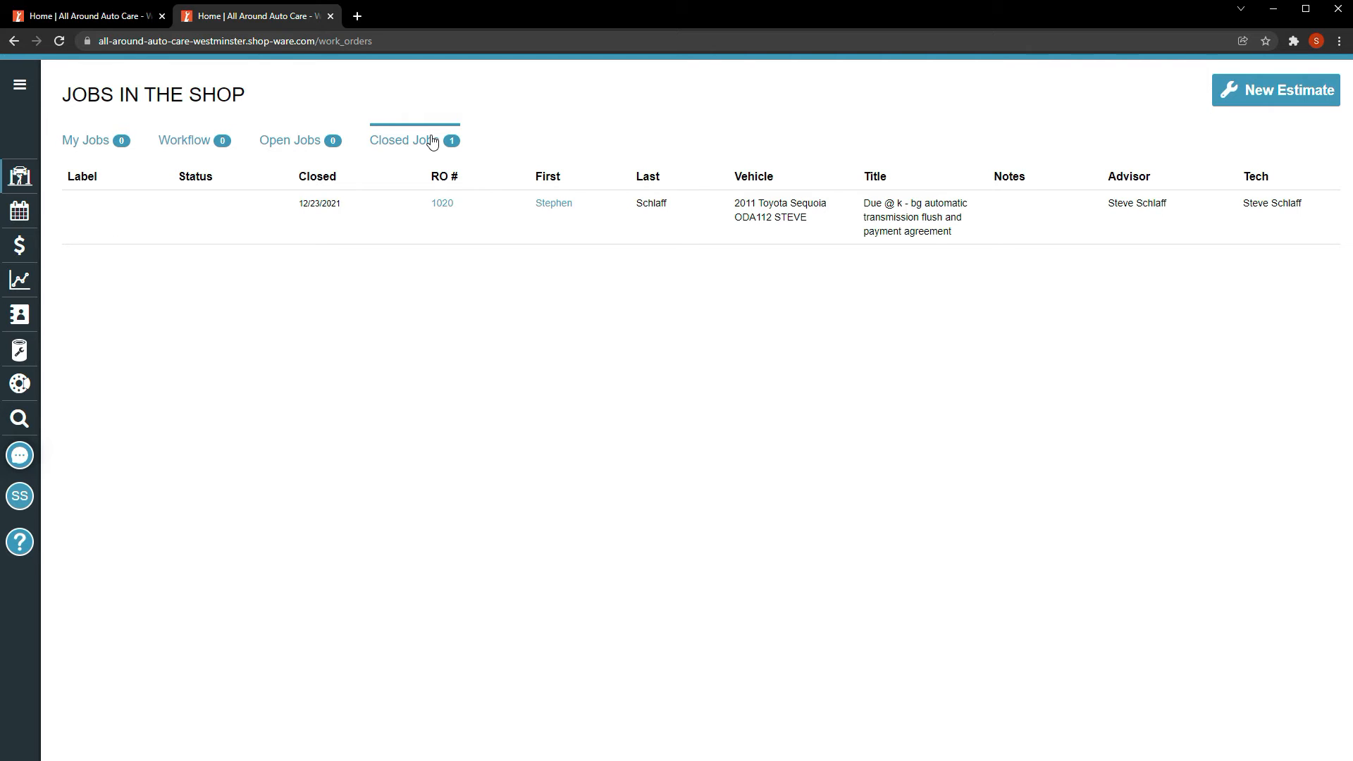
pyautogui.click(523, 227)
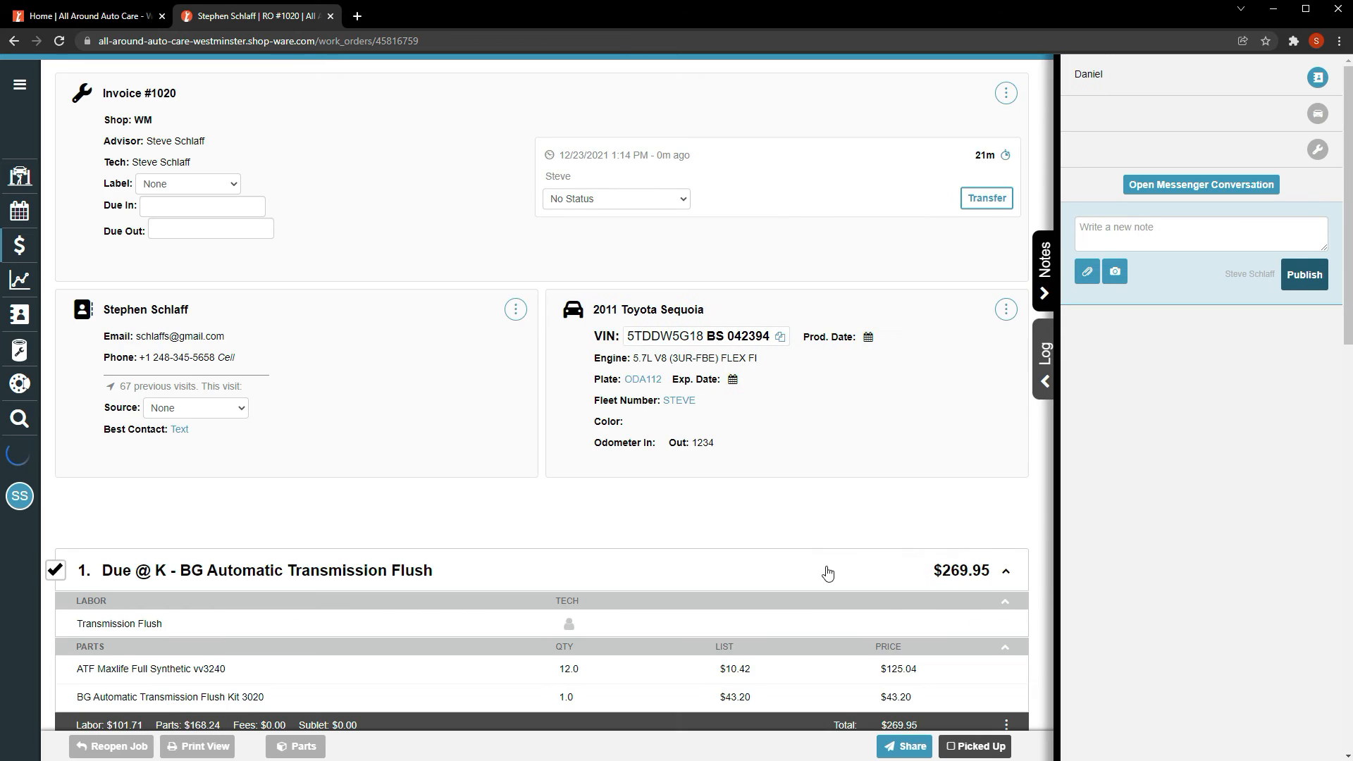
pyautogui.scroll(-14, 829, 573)
pyautogui.moveTo(856, 316); pyautogui.dragTo(946, 317)
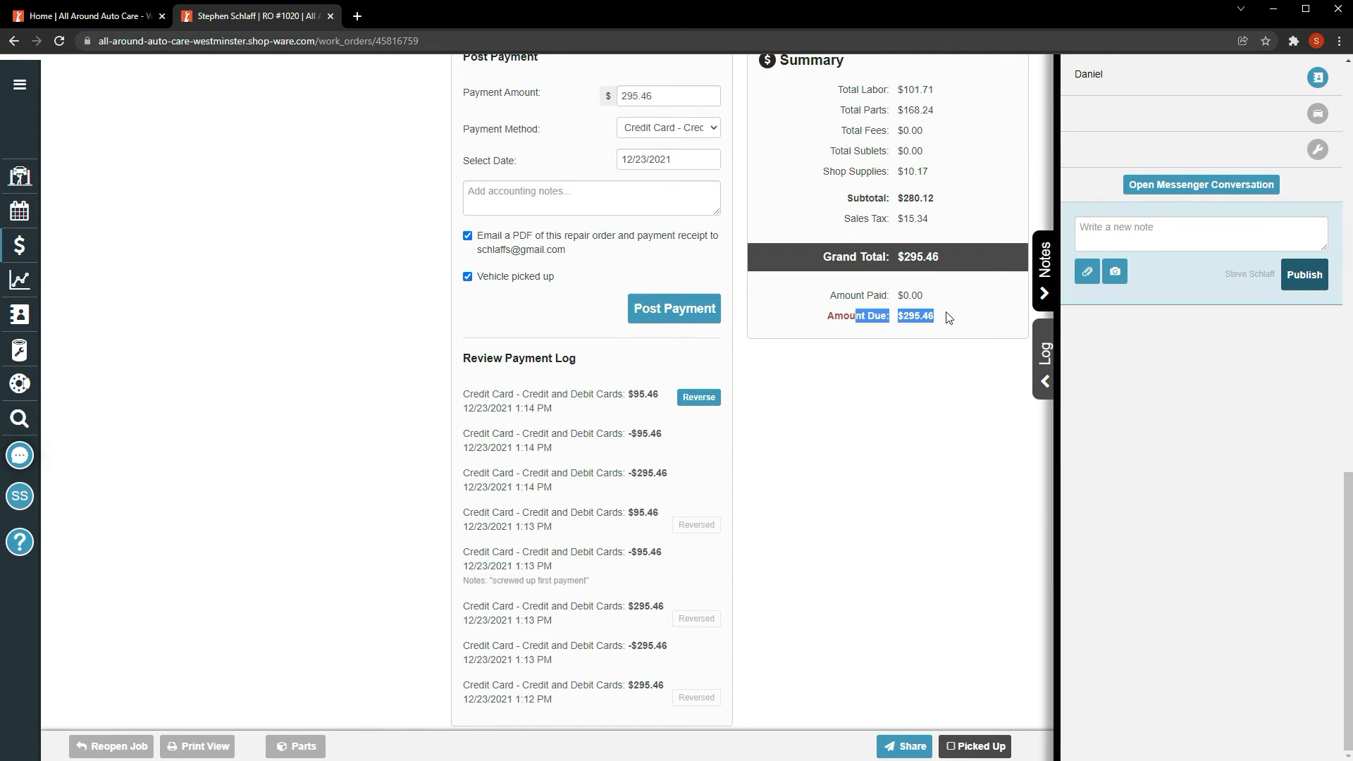
pyautogui.click(979, 749)
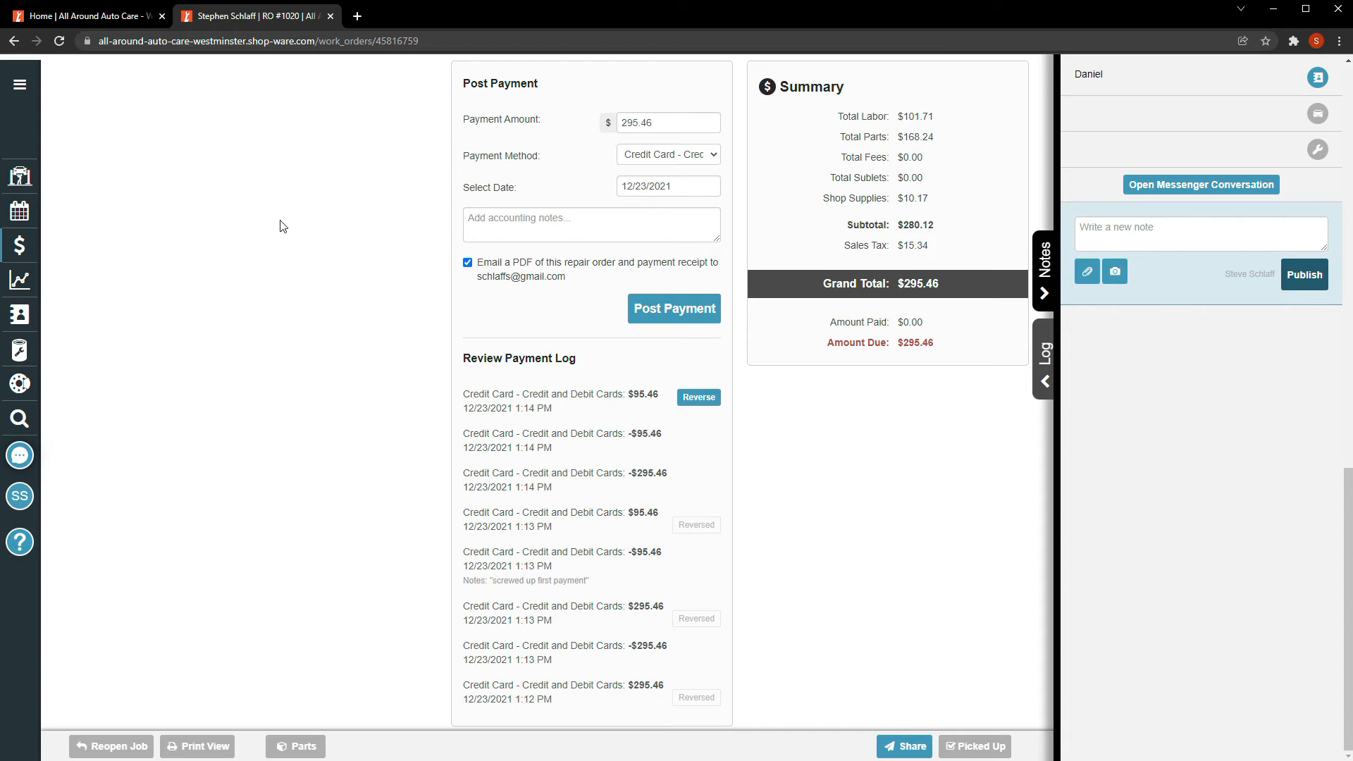
# - Open the Accounts Receivable report and examine the percentage paid and total due
pyautogui.click(14, 173)
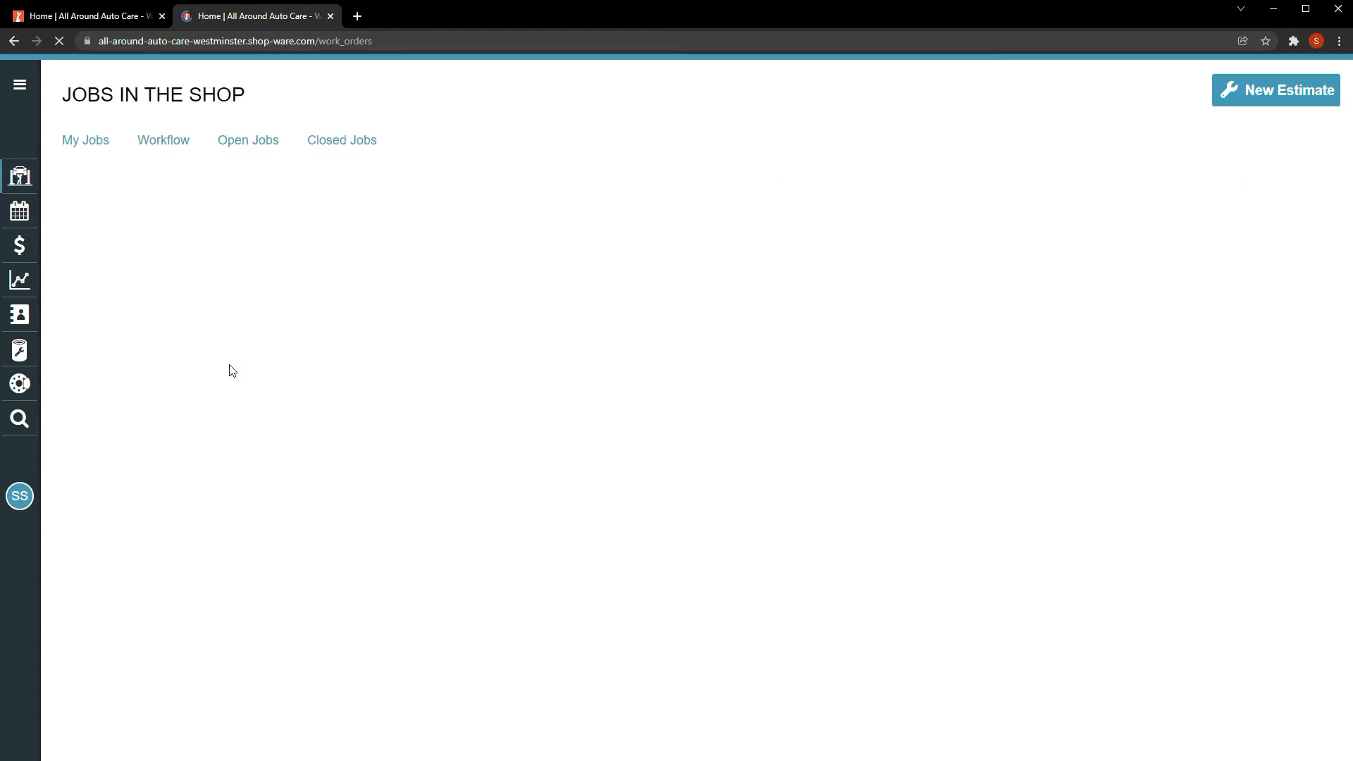
pyautogui.click(21, 246)
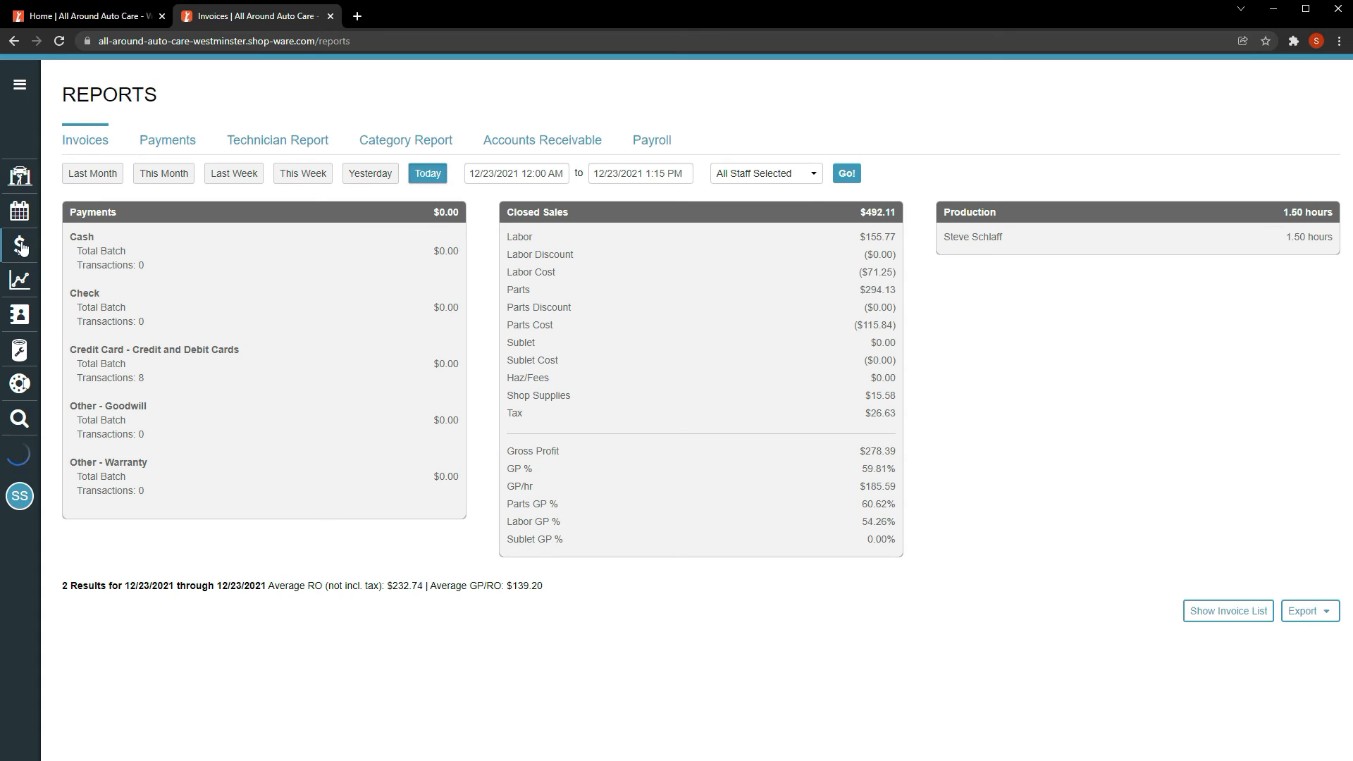
pyautogui.click(530, 142)
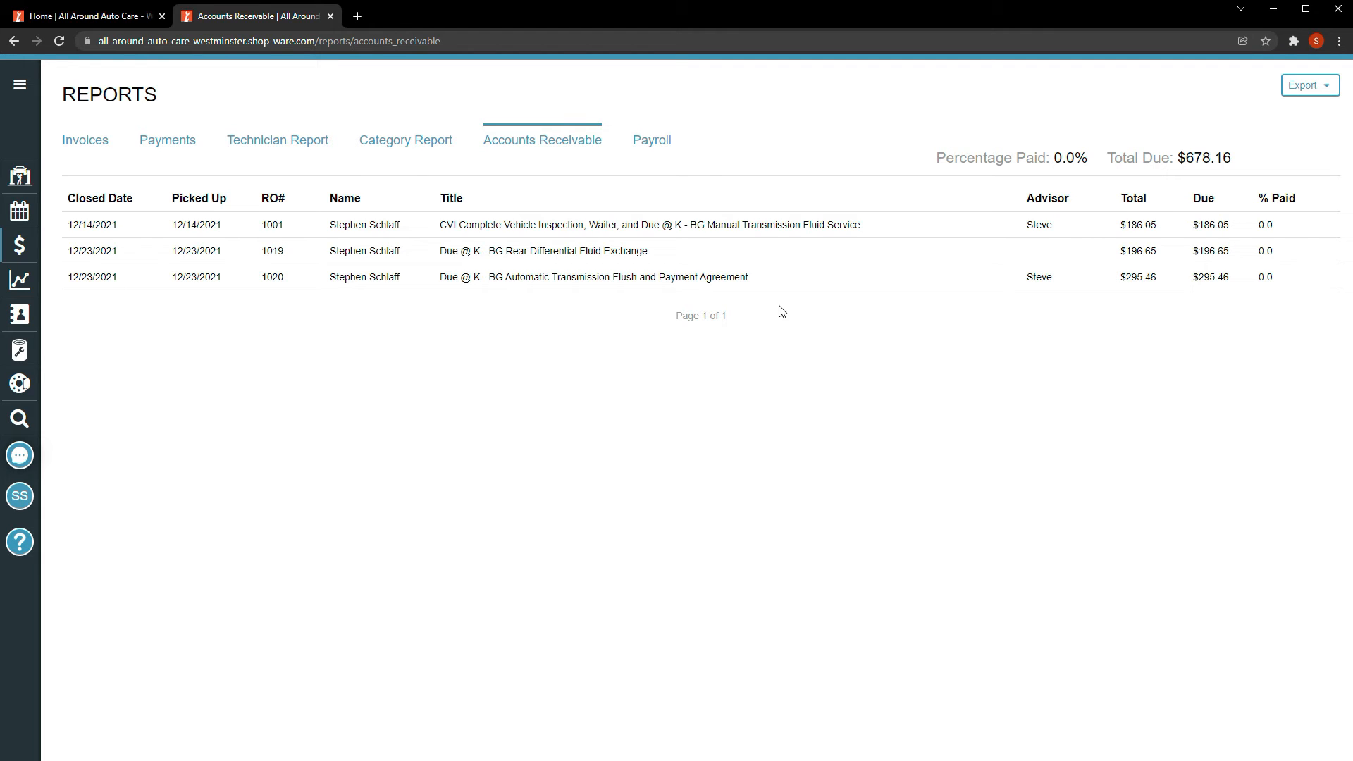
pyautogui.moveTo(1121, 158); pyautogui.dragTo(1248, 166)
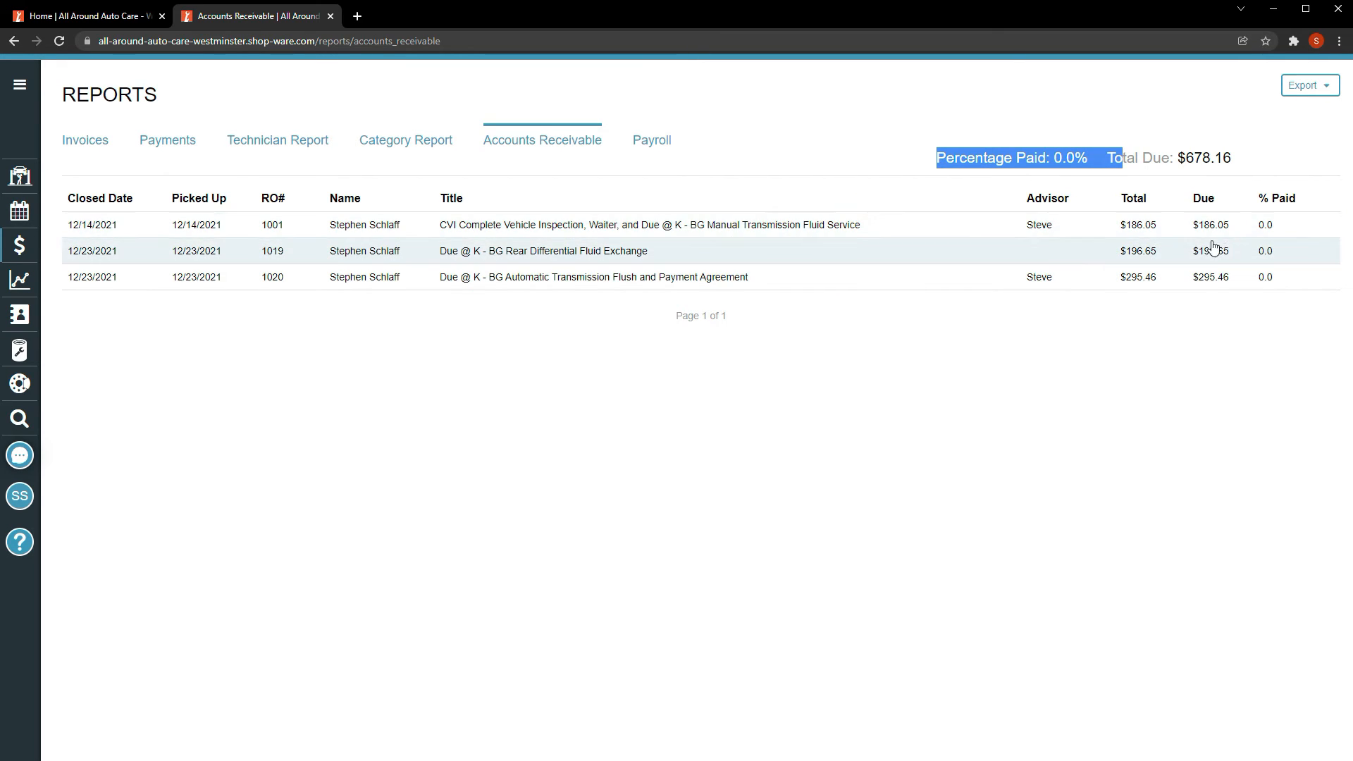
# - Post a $100 credit card payment on the receivable invoice for the manual transmission fluid service
pyautogui.click(909, 236)
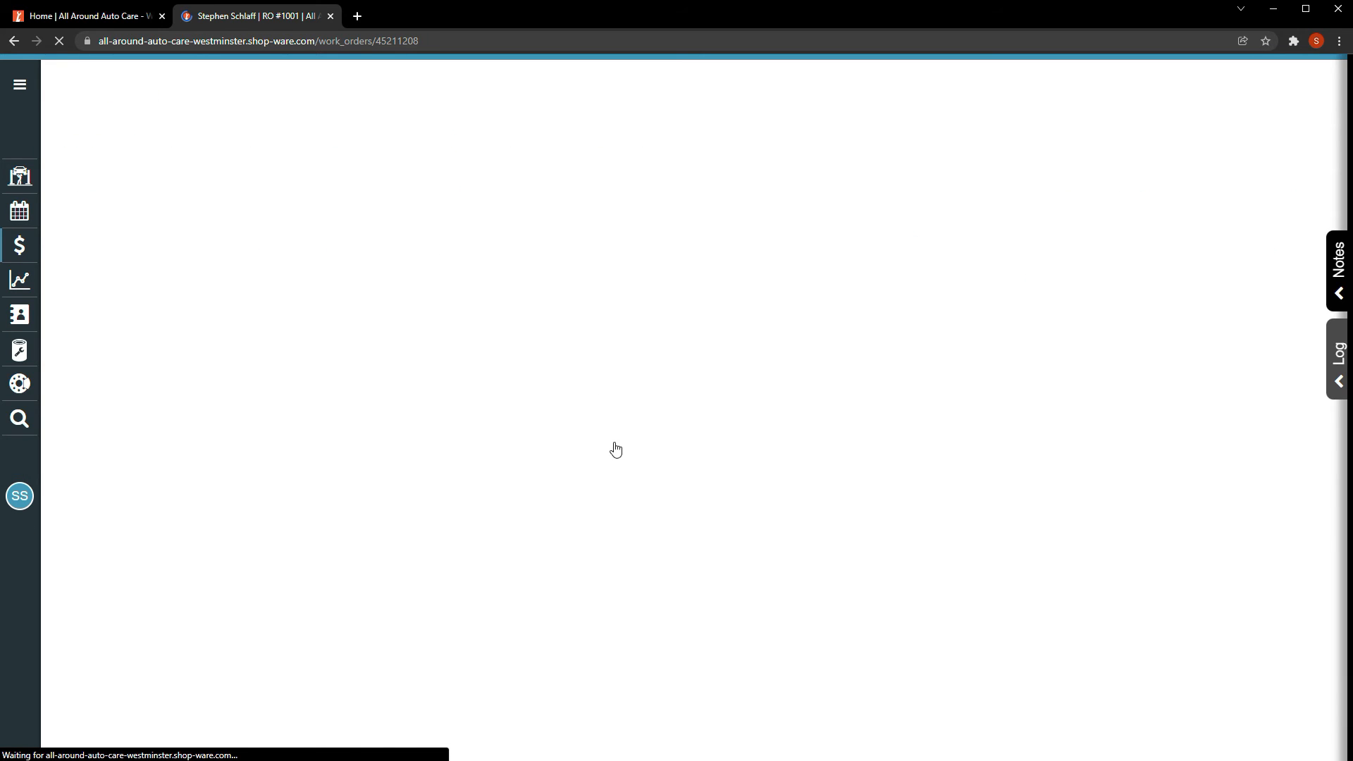
pyautogui.scroll(-12, 505, 454)
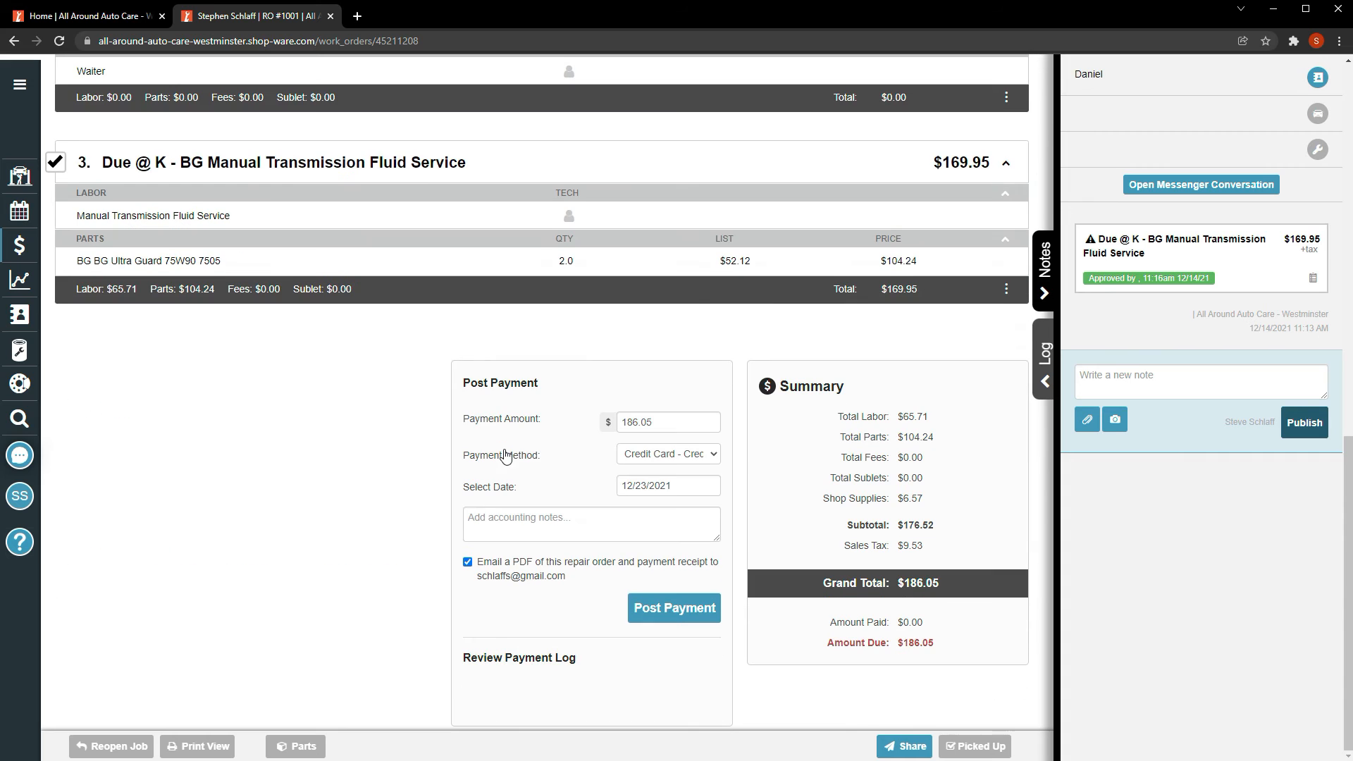
pyautogui.moveTo(656, 424); pyautogui.dragTo(531, 406)
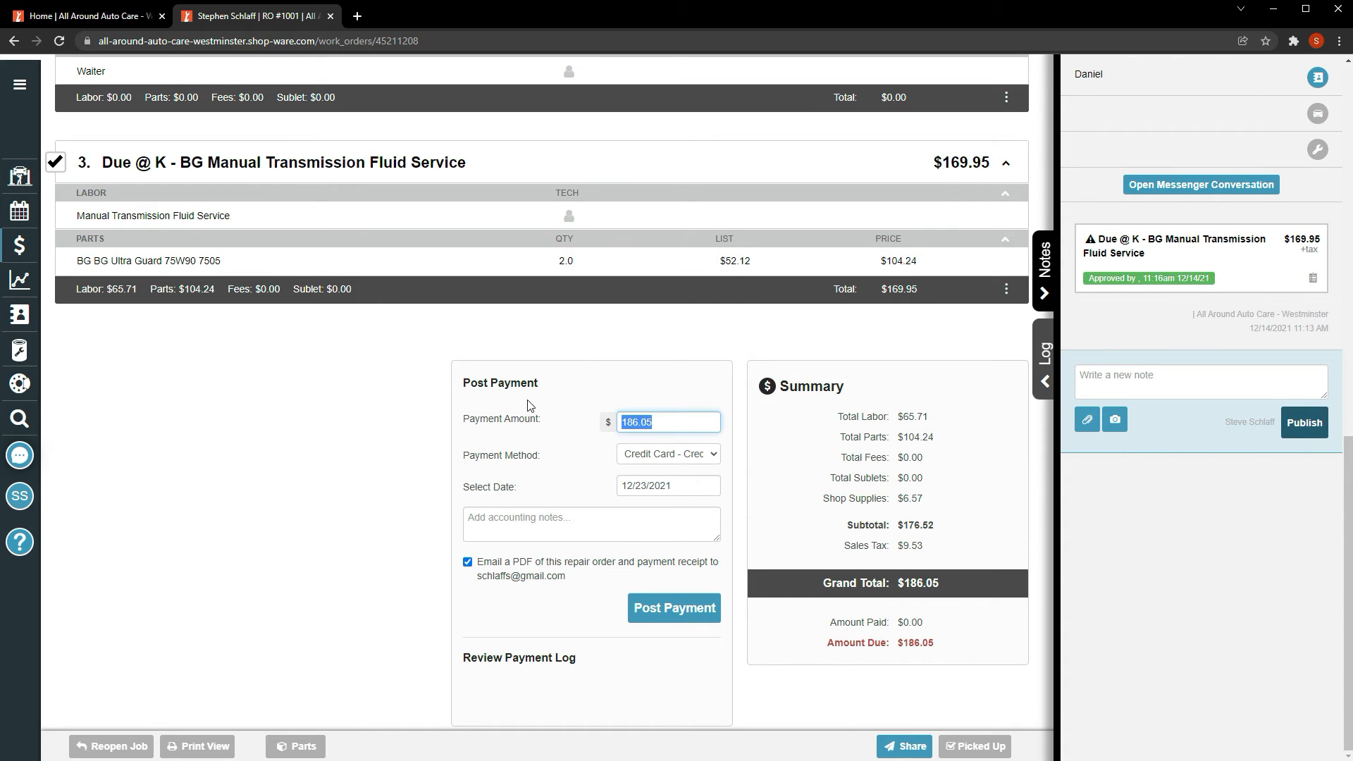
pyautogui.write('100')
pyautogui.click(631, 610)
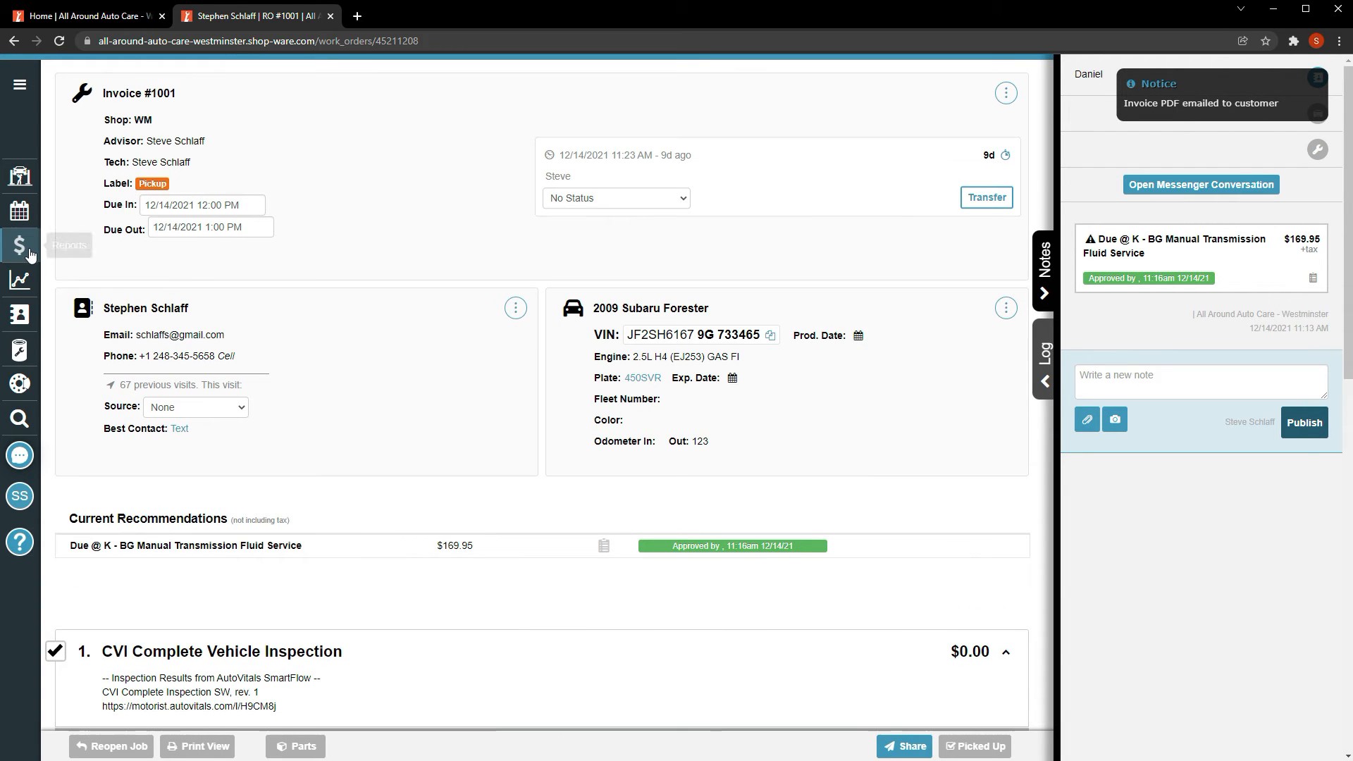
# - Review the Accounts Receivable report for the partial payment, and examine the rear differential fluid exchange invoice that lacks an advisor
pyautogui.click(20, 244)
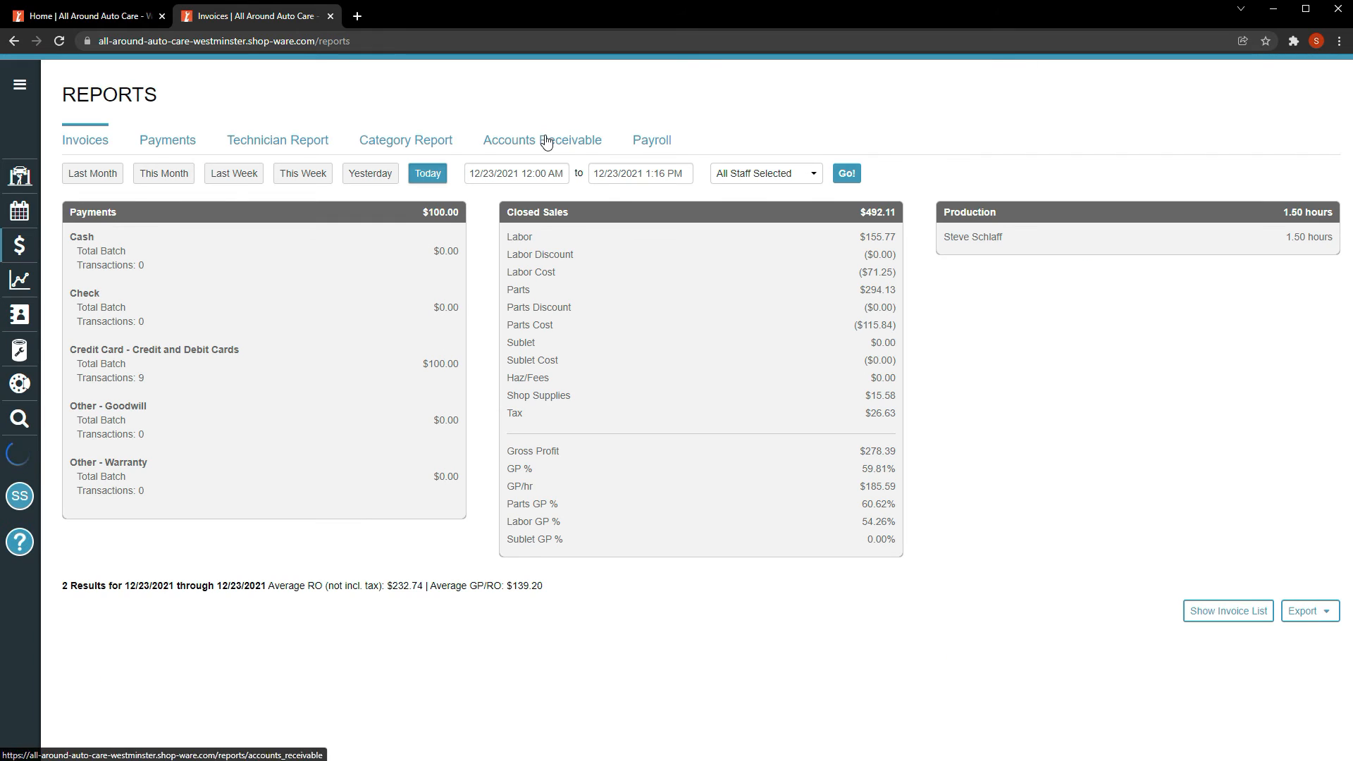
pyautogui.click(556, 140)
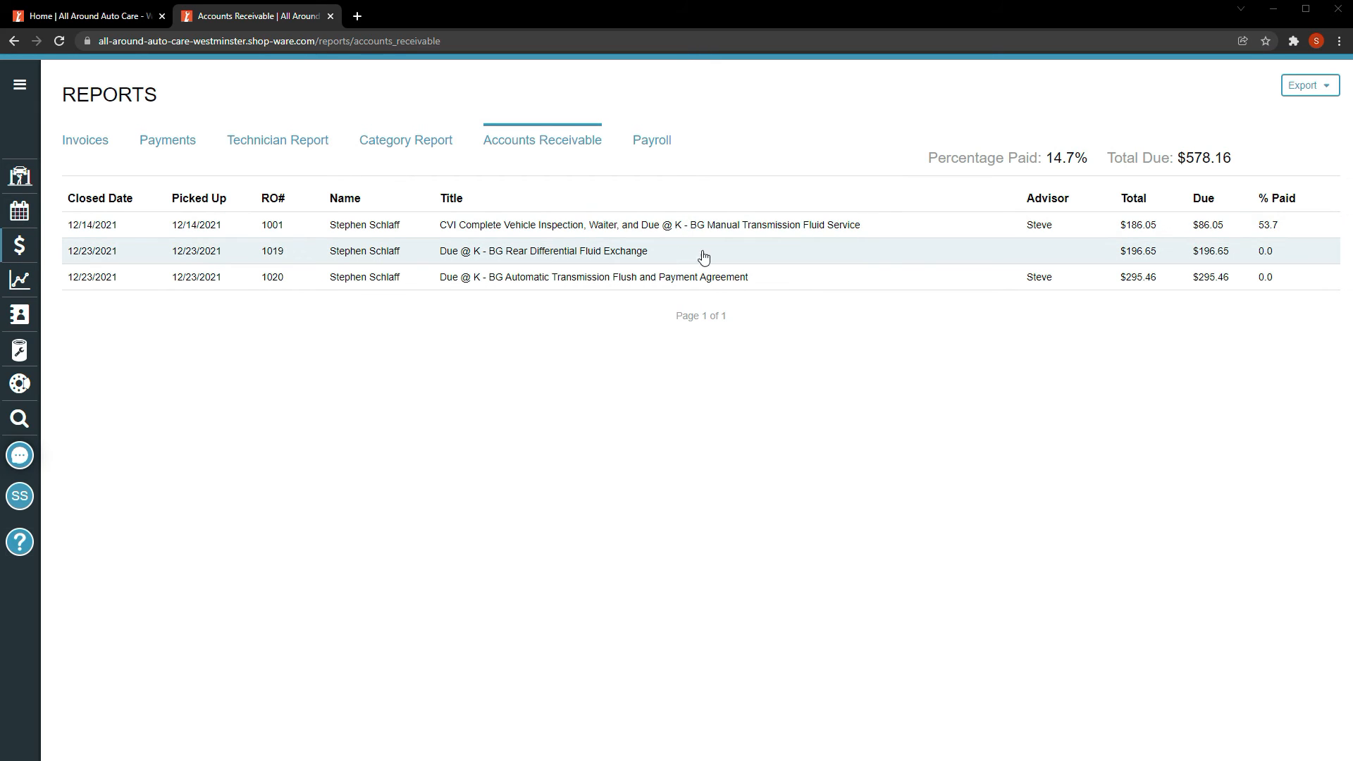
pyautogui.click(1038, 262)
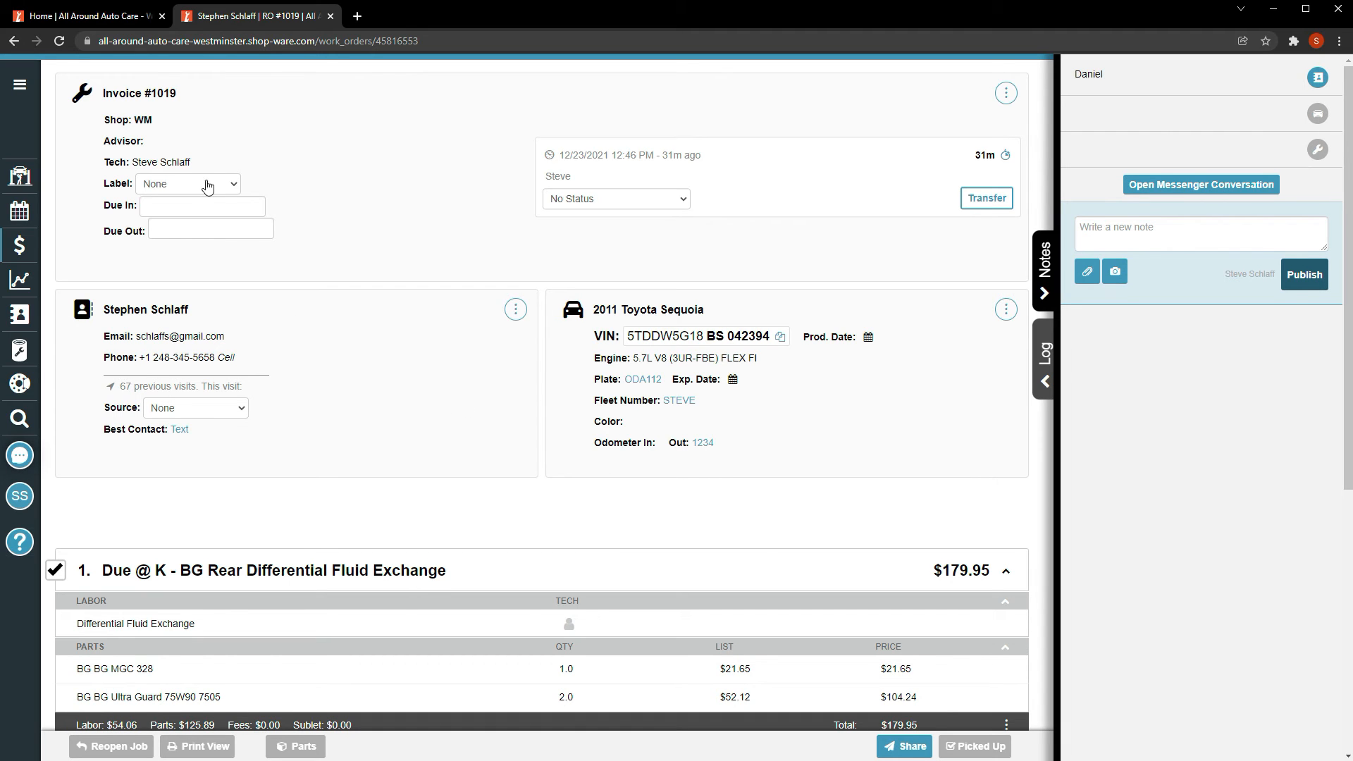
pyautogui.scroll(-6, 314, 441)
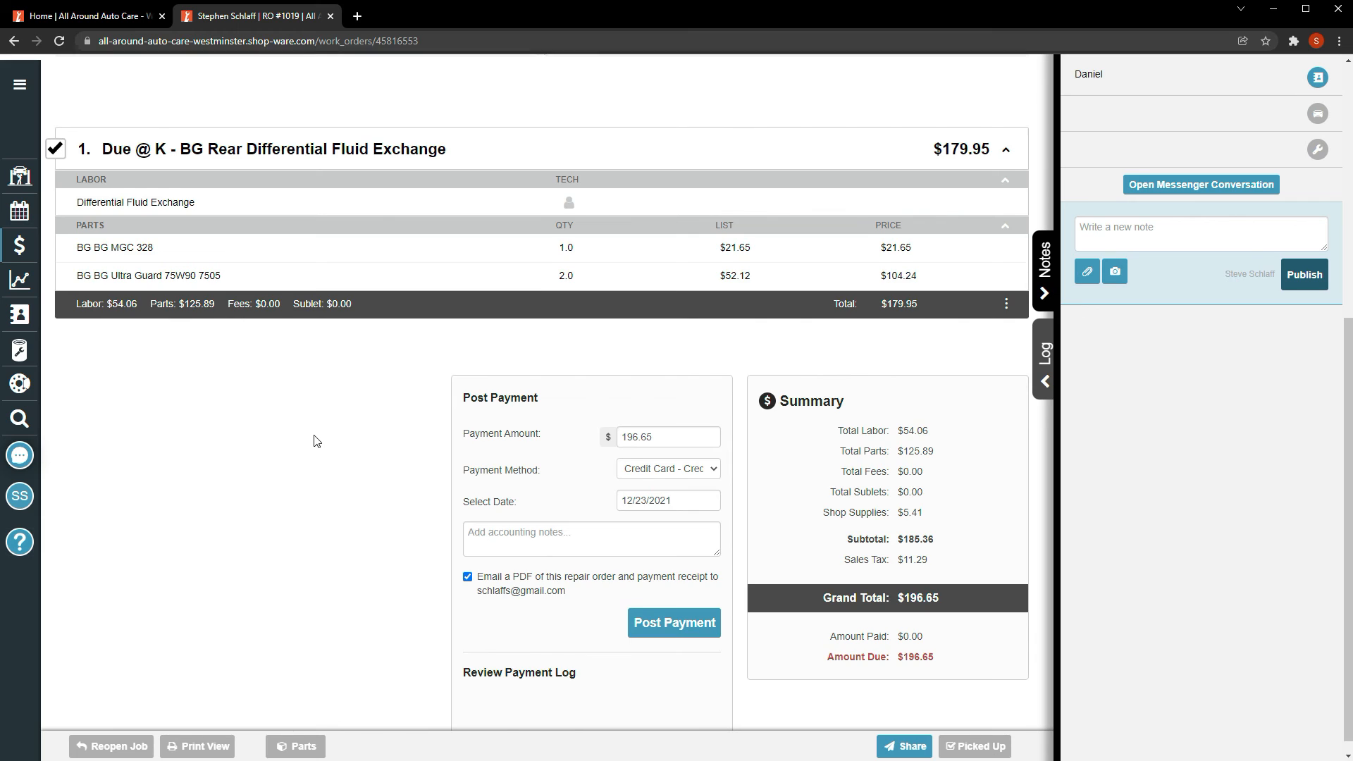
pyautogui.scroll(4, 314, 441)
pyautogui.scroll(2, 161, 85)
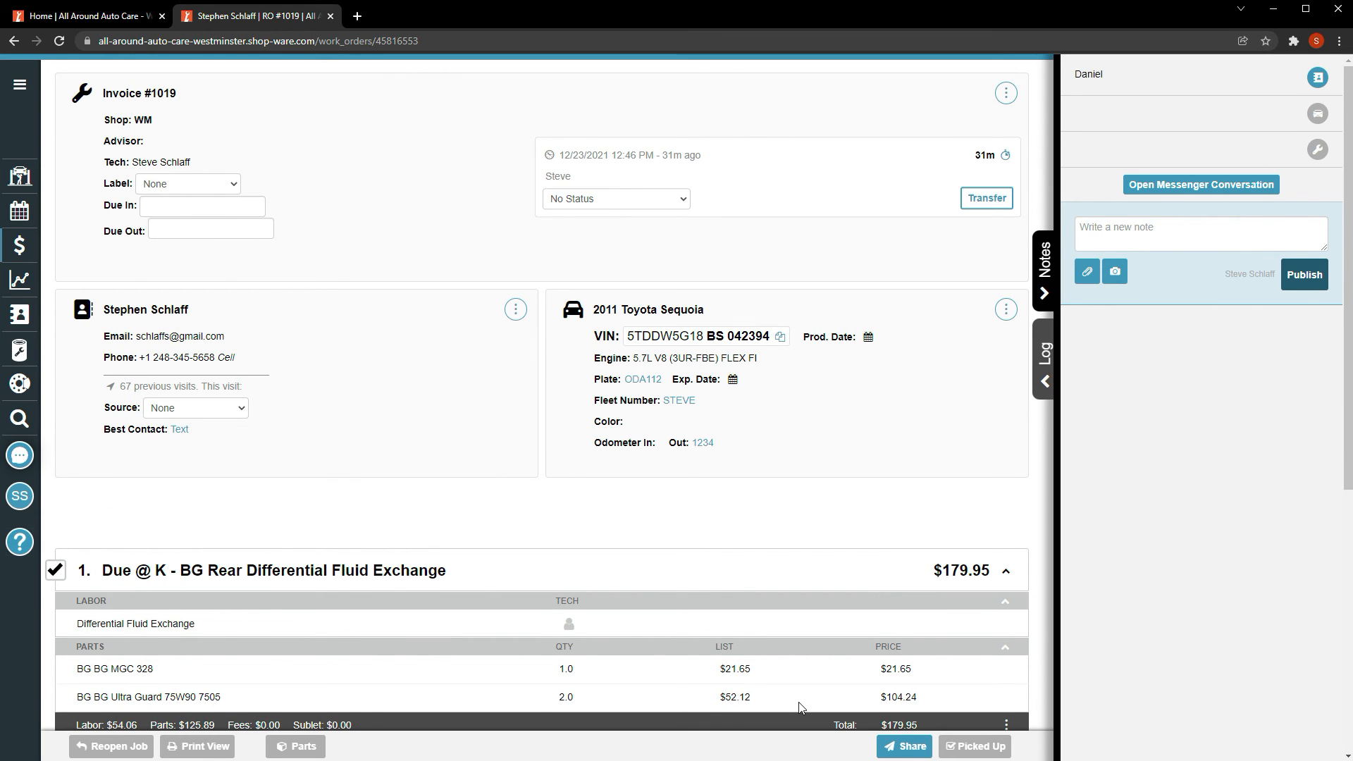
pyautogui.scroll(-5, 296, 539)
pyautogui.scroll(5, 296, 539)
# - Reopen the rear differential fluid exchange job, assign a service advisor, and change its technician
pyautogui.click(108, 747)
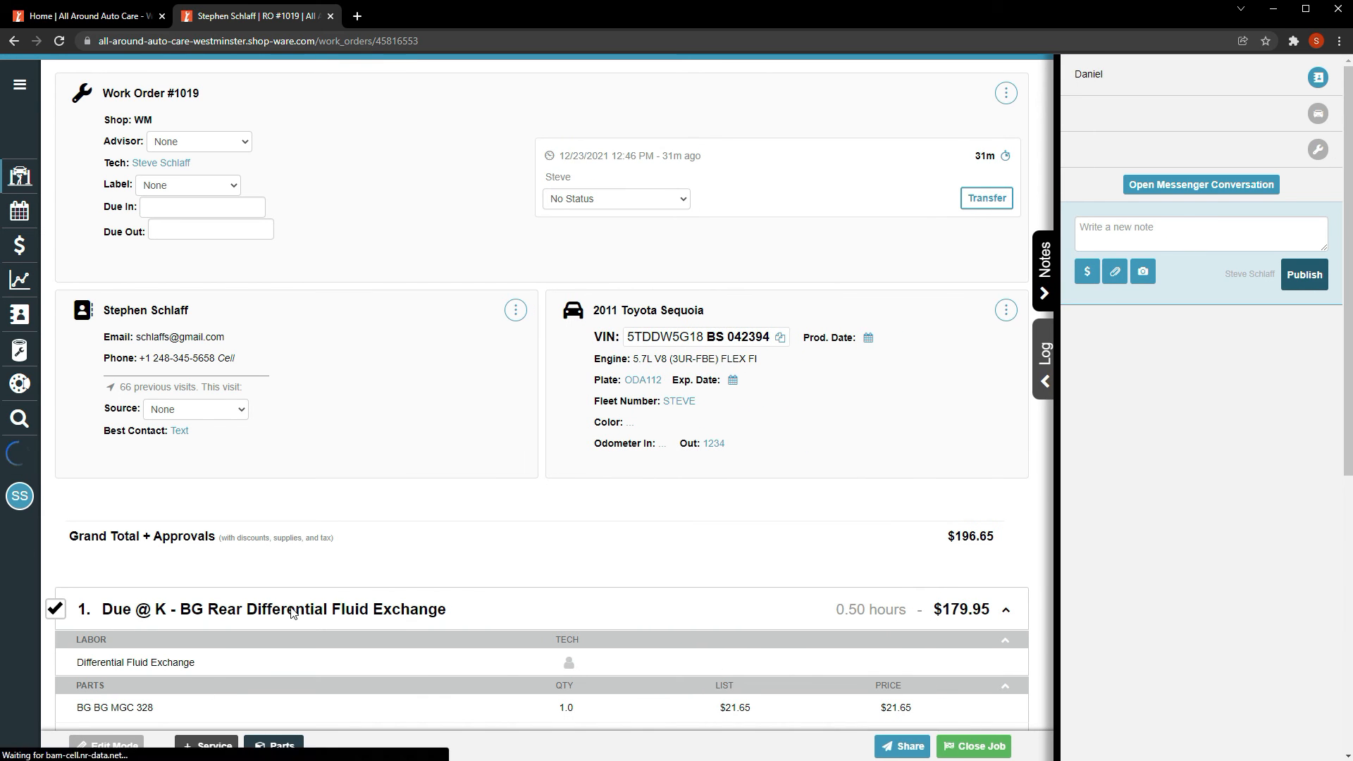
pyautogui.click(208, 143)
pyautogui.click(184, 184)
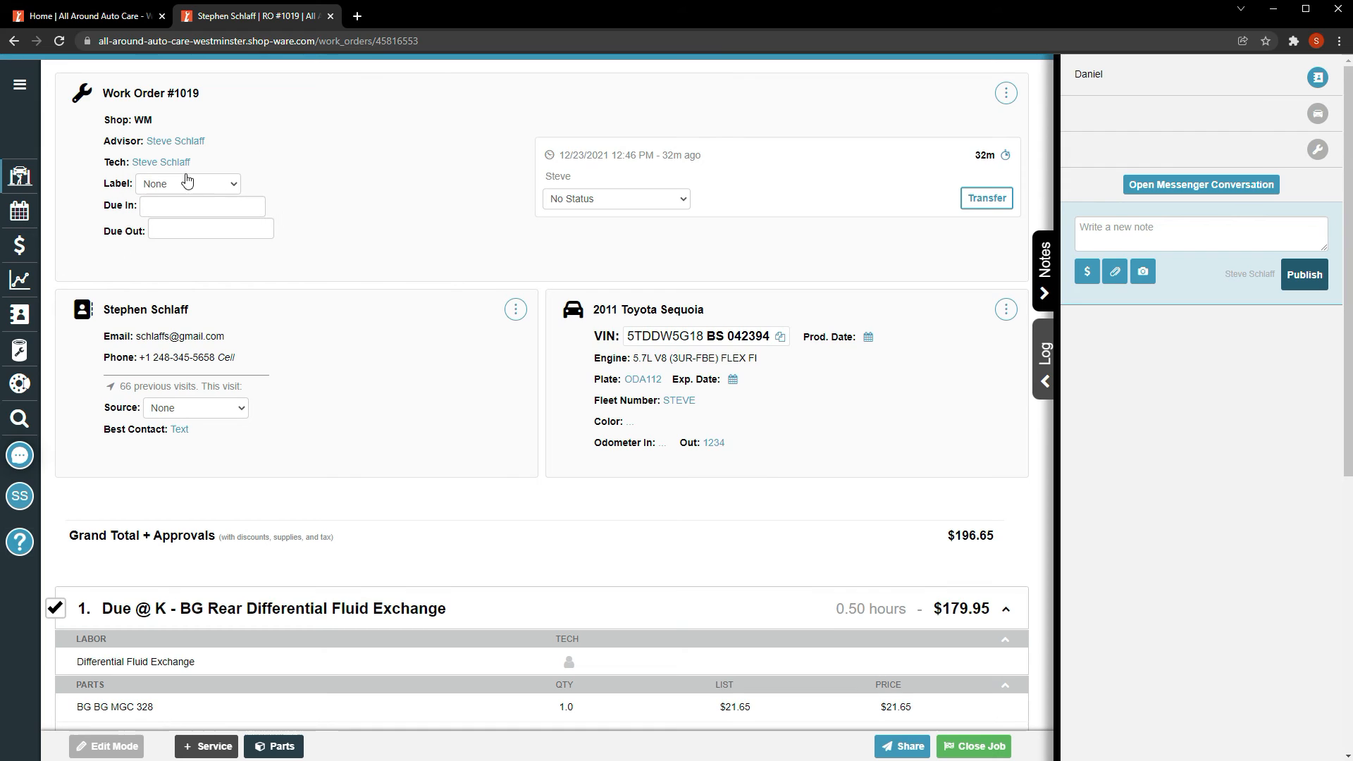
pyautogui.click(173, 164)
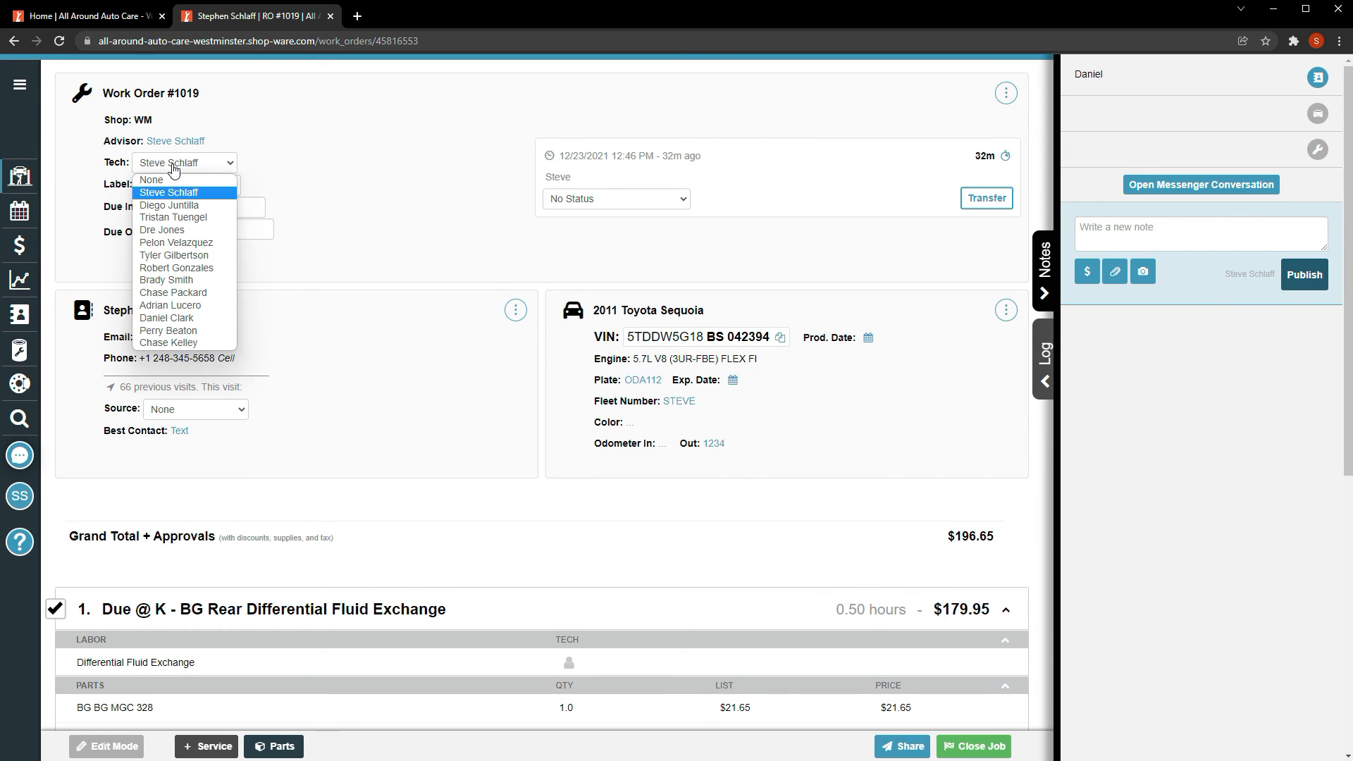
pyautogui.click(169, 205)
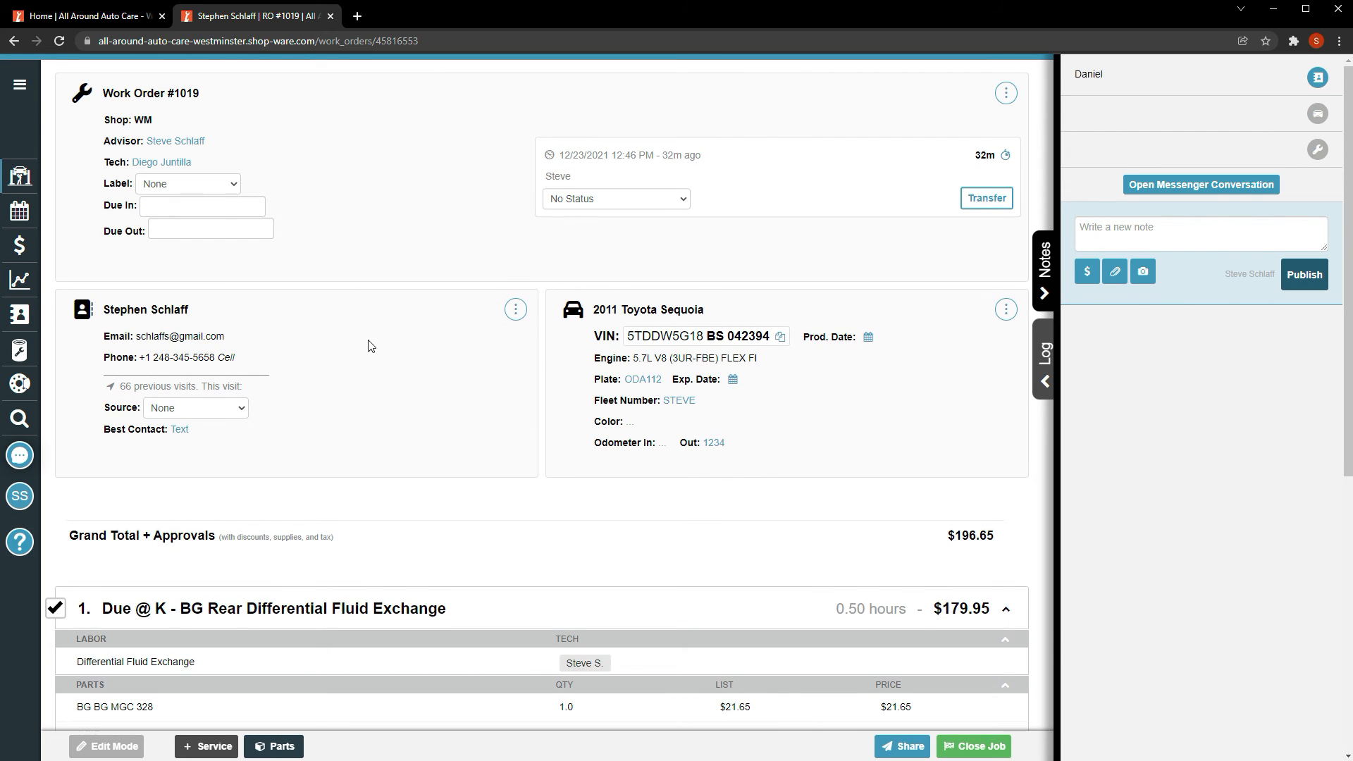
pyautogui.click(973, 747)
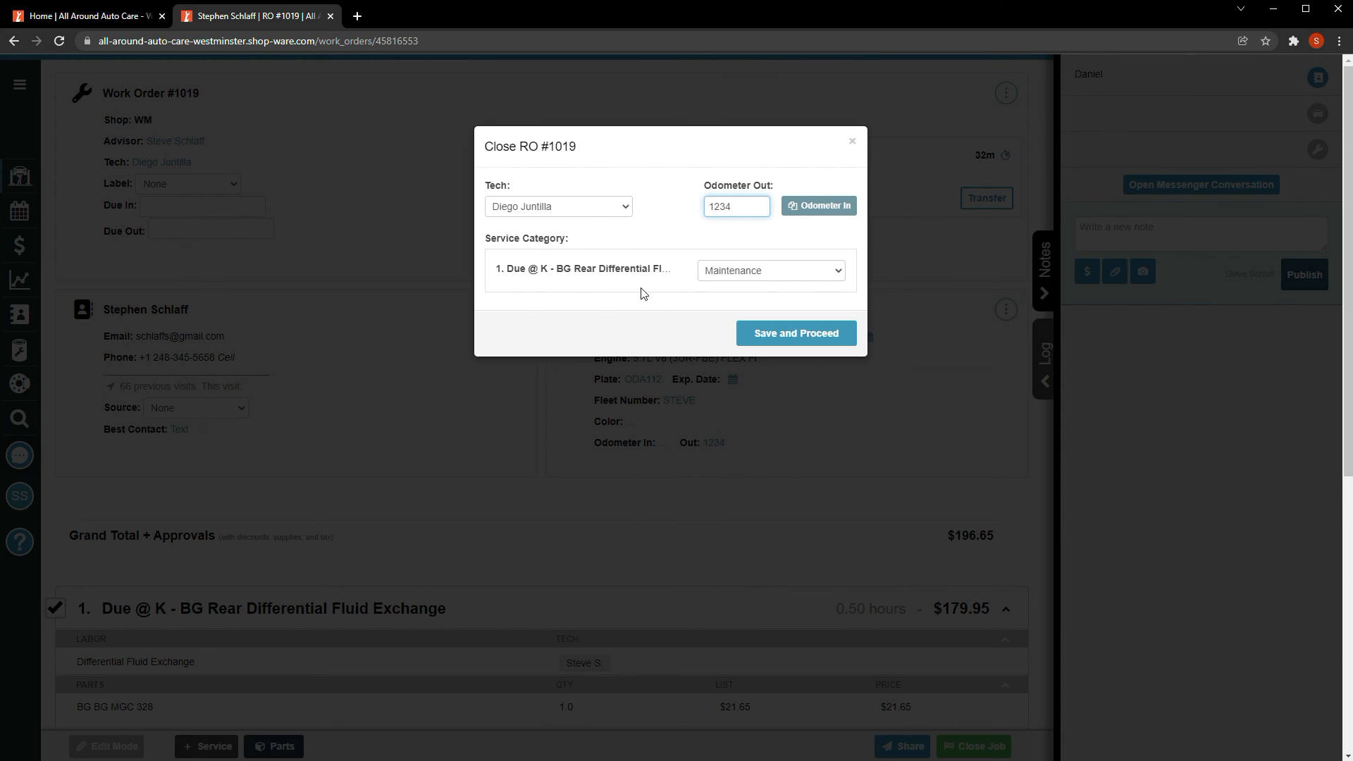
pyautogui.click(783, 334)
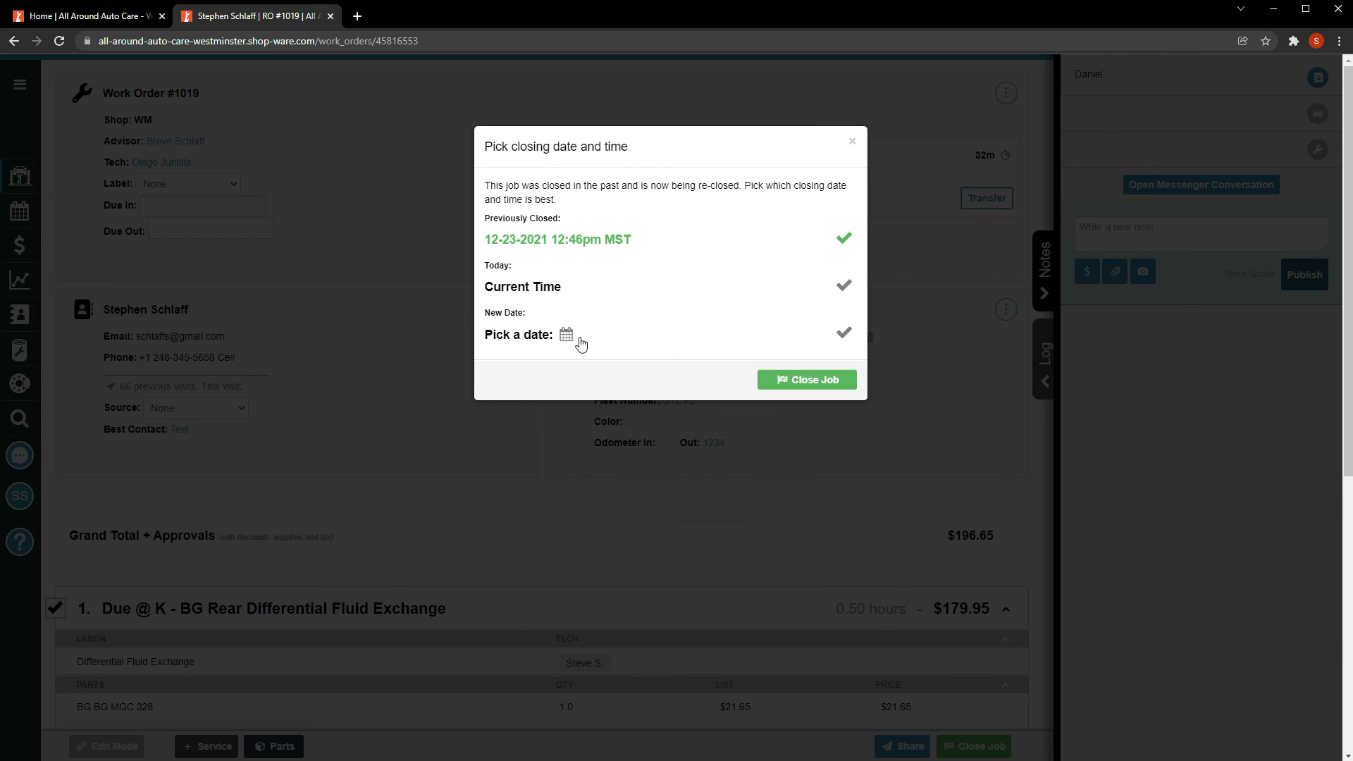
pyautogui.click(810, 380)
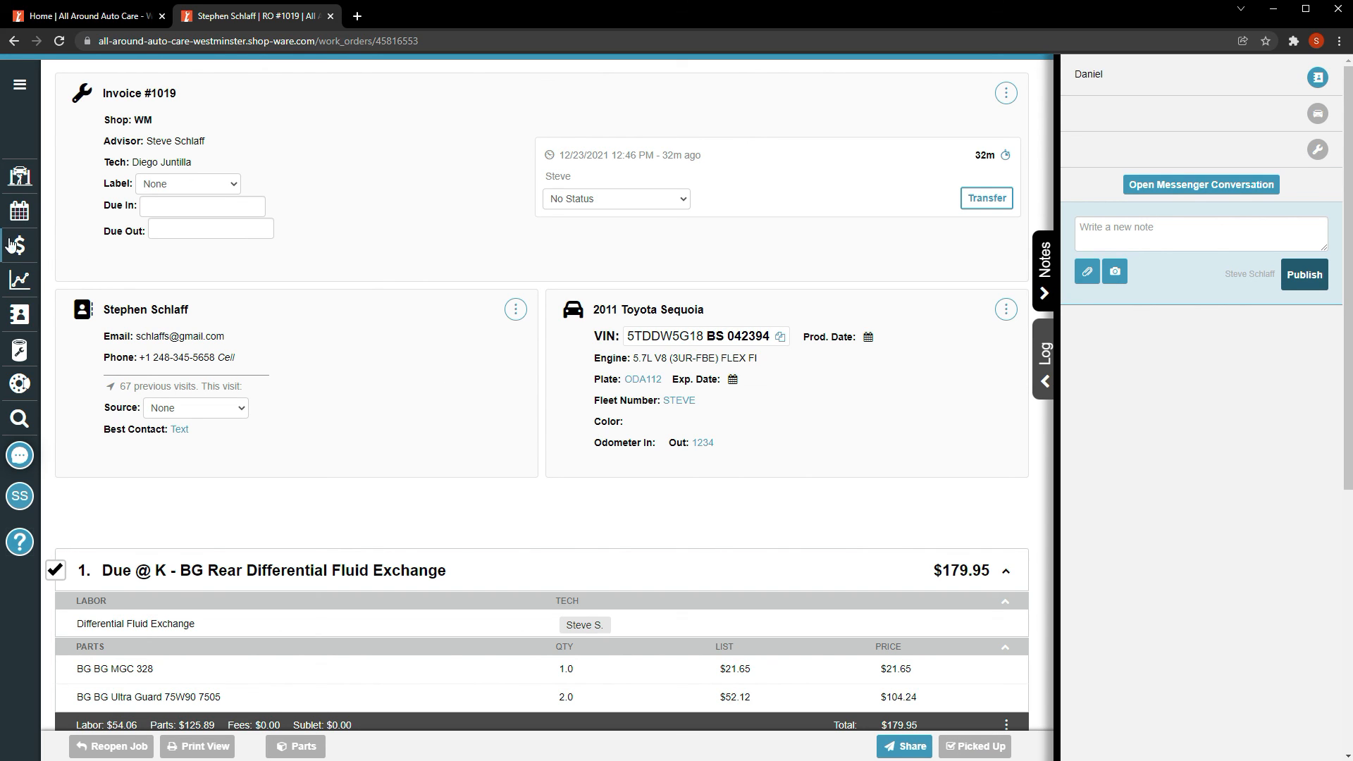
# - Clear the rear differential invoice's picked-up status, reopen it from the closed jobs list, and mark it as picked up again
pyautogui.click(972, 748)
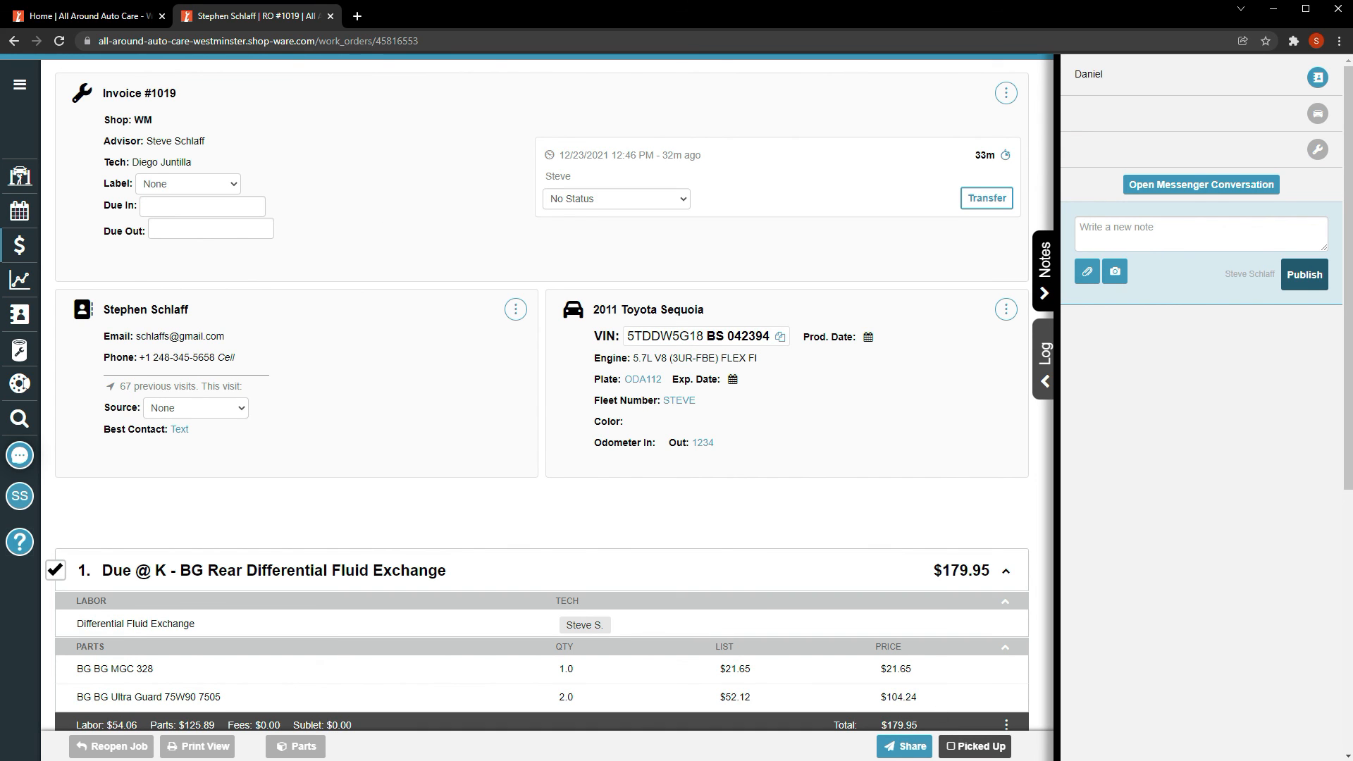
pyautogui.click(15, 175)
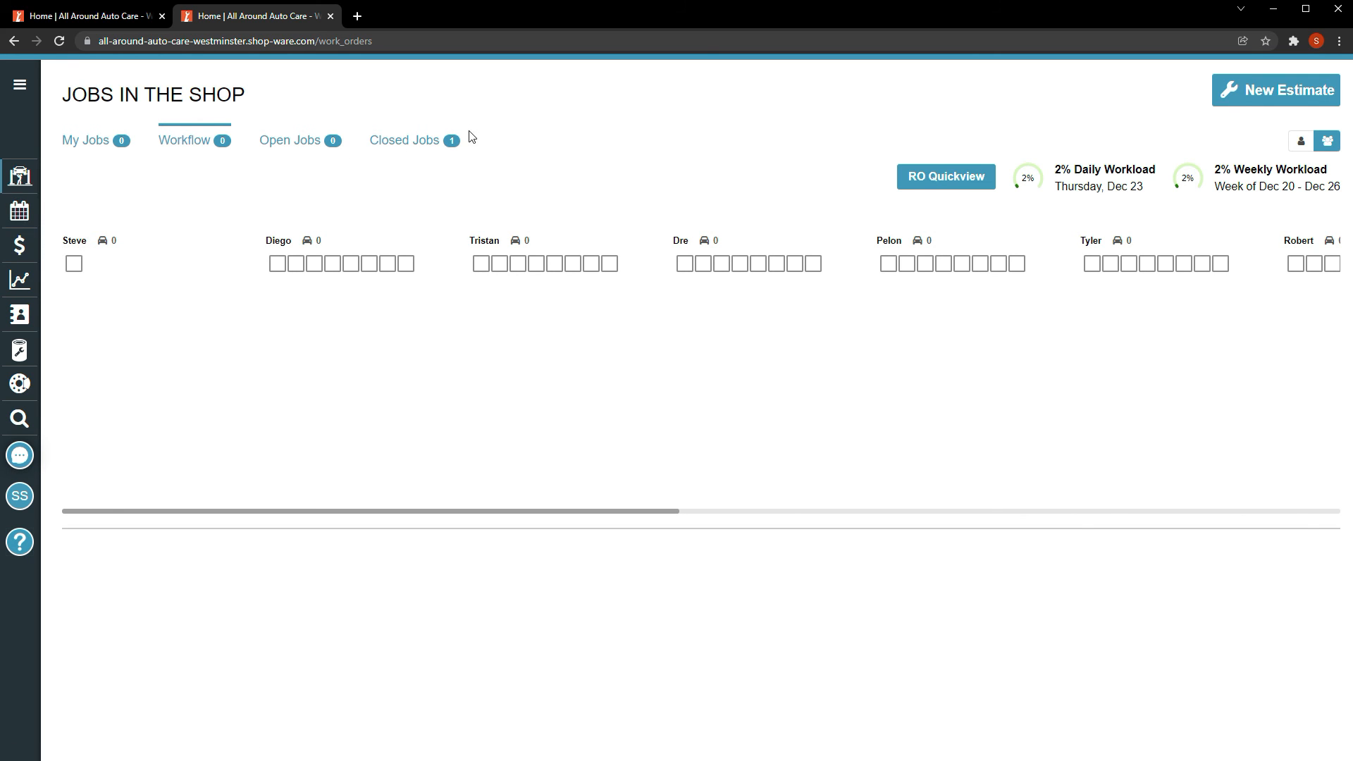
pyautogui.click(393, 145)
pyautogui.click(230, 224)
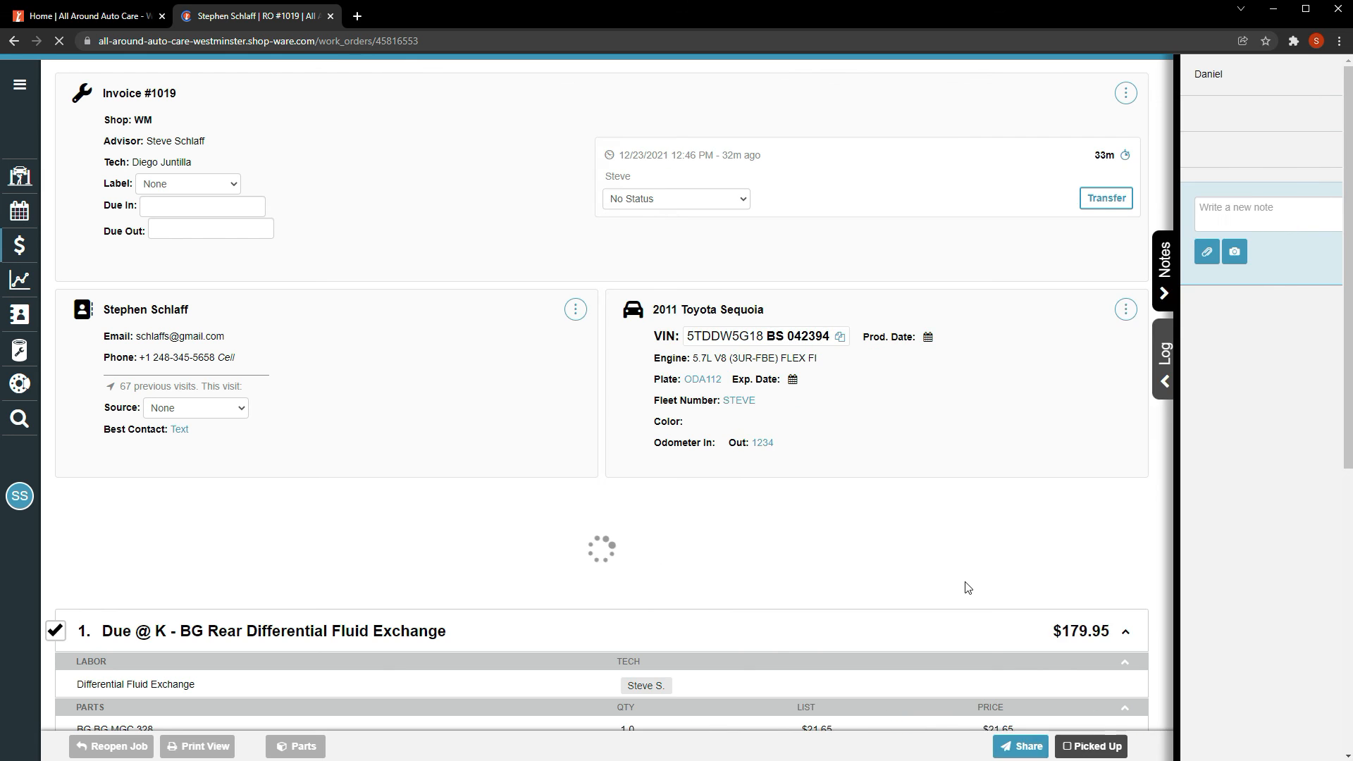
pyautogui.click(975, 746)
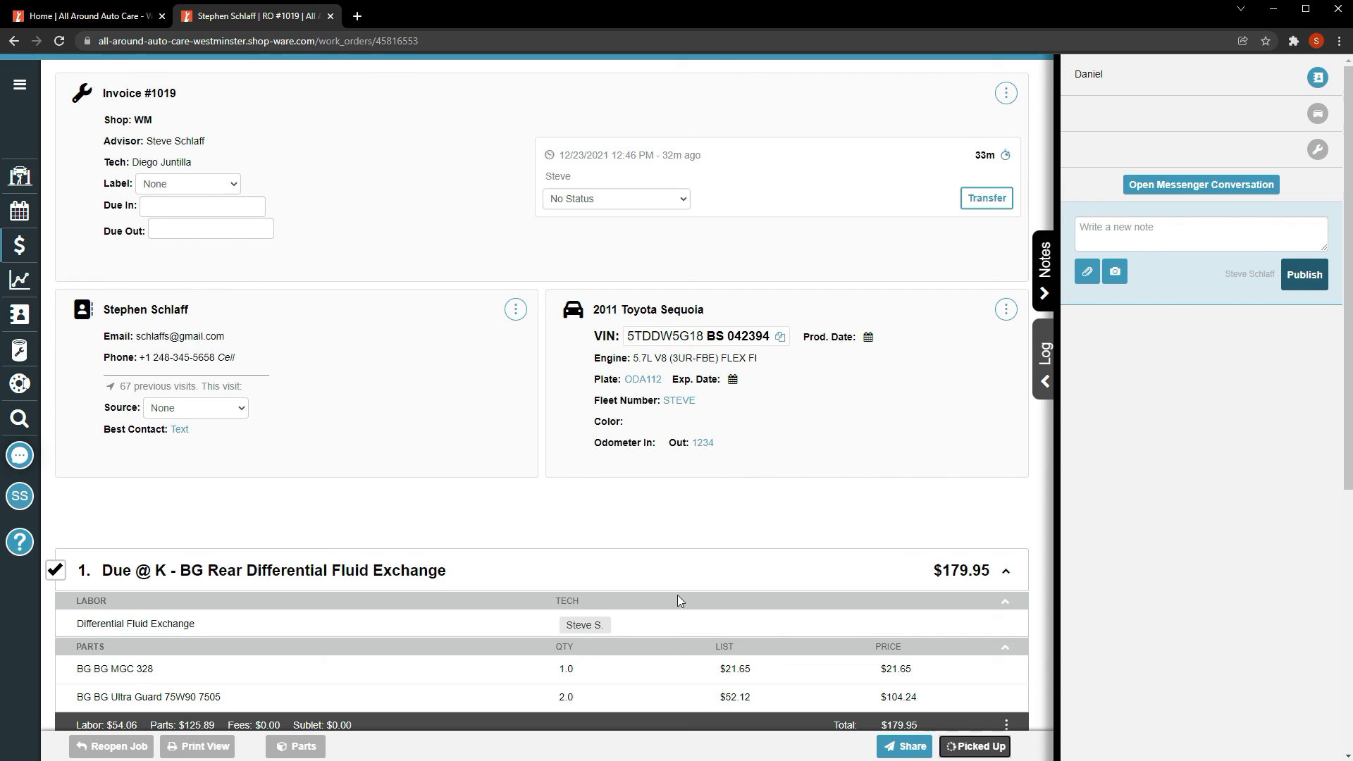